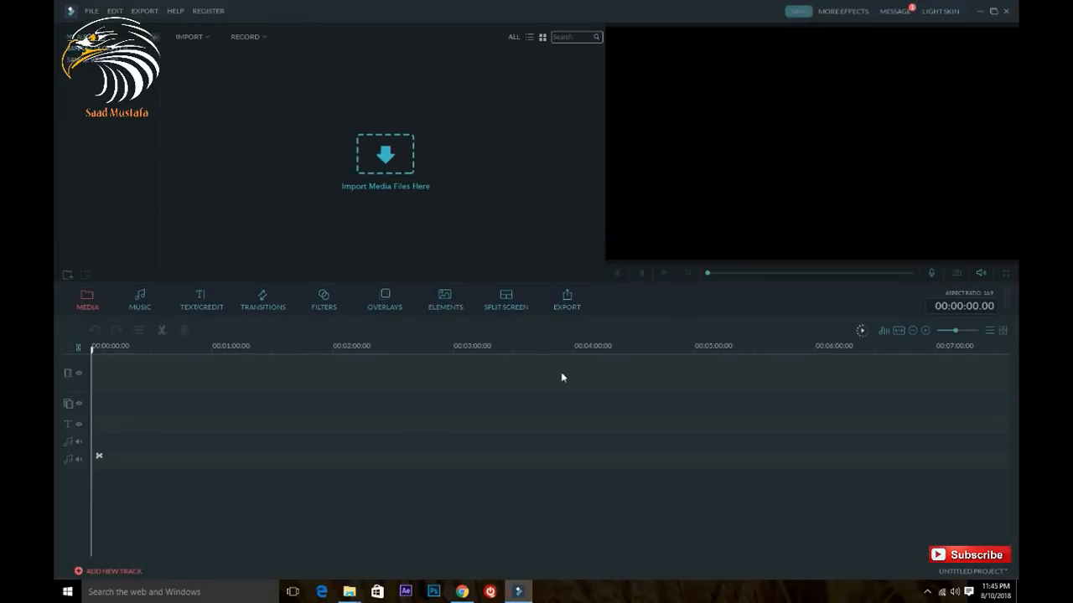
Import all six media files from the Srk folder on the Desktop into the media library
click(198, 38)
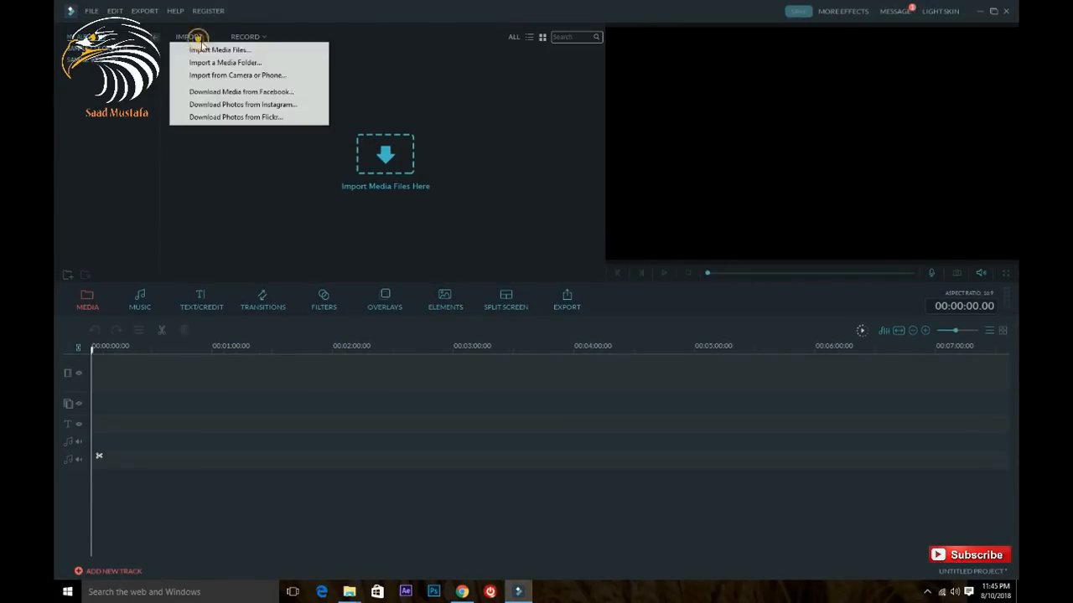
click(205, 48)
click(119, 87)
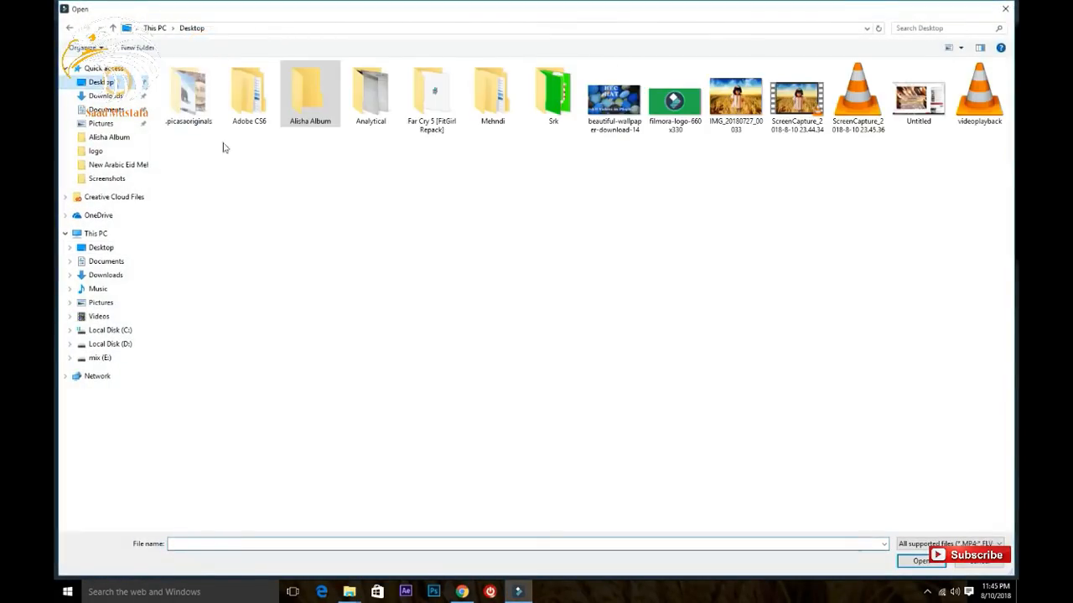
double_click(553, 96)
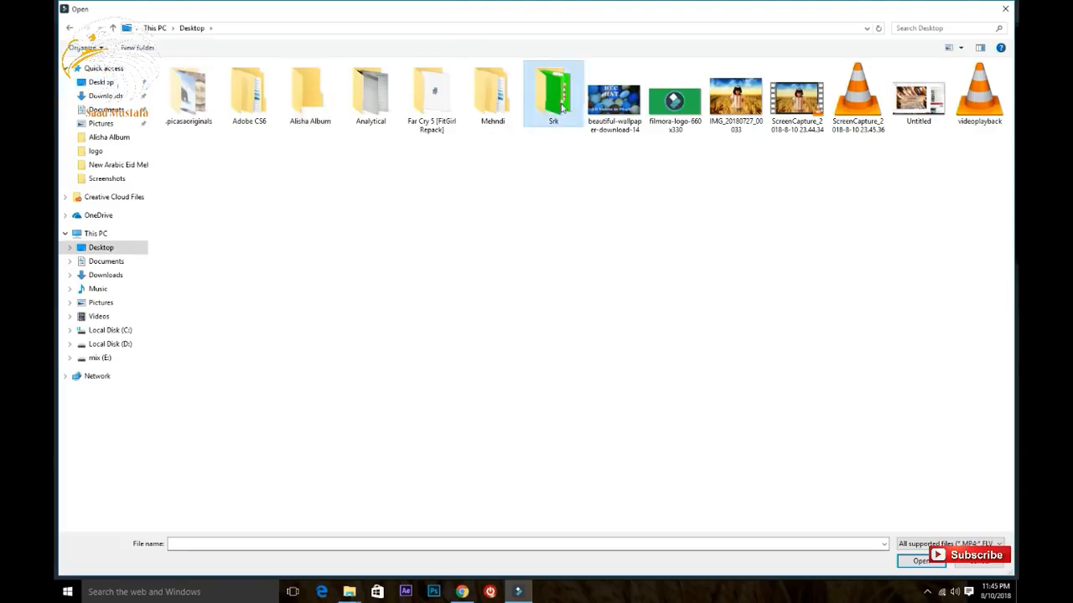
drag(197, 157, 503, 104)
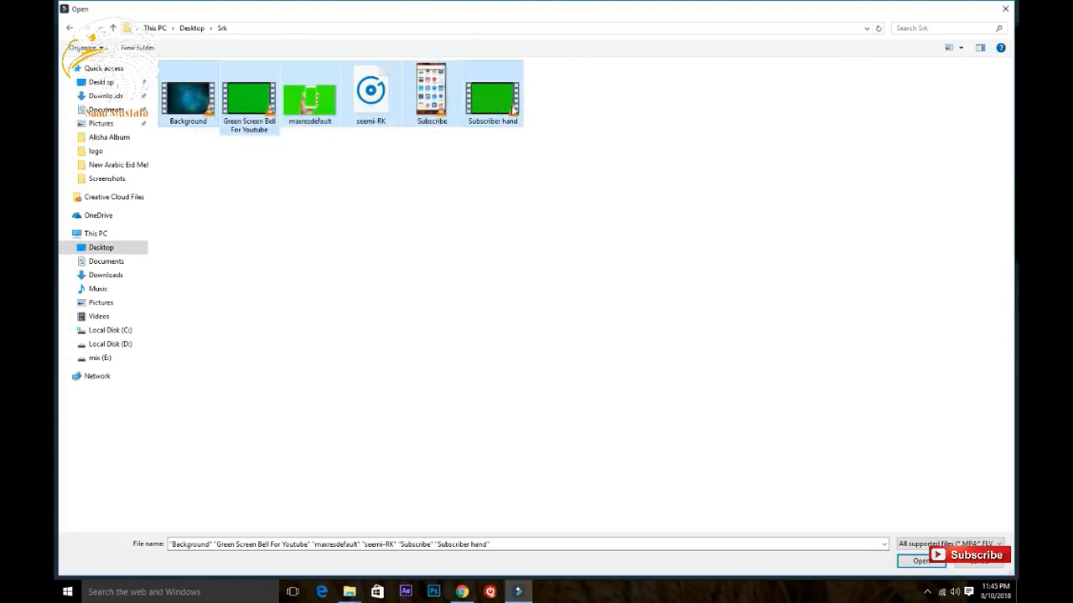
click(904, 561)
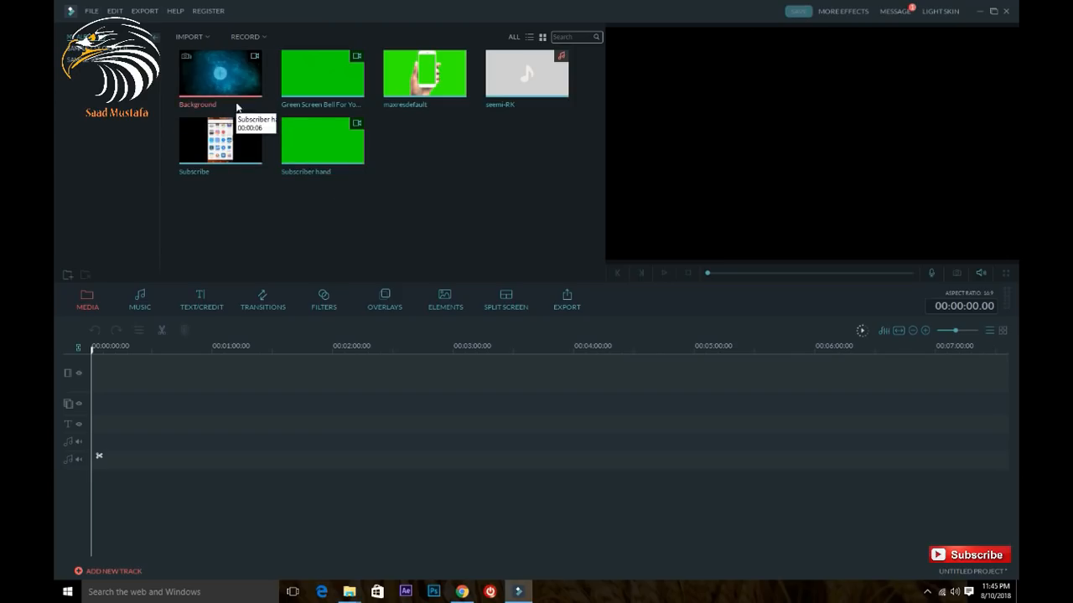
Place the Background clip at the start of the main video track
drag(249, 89, 119, 363)
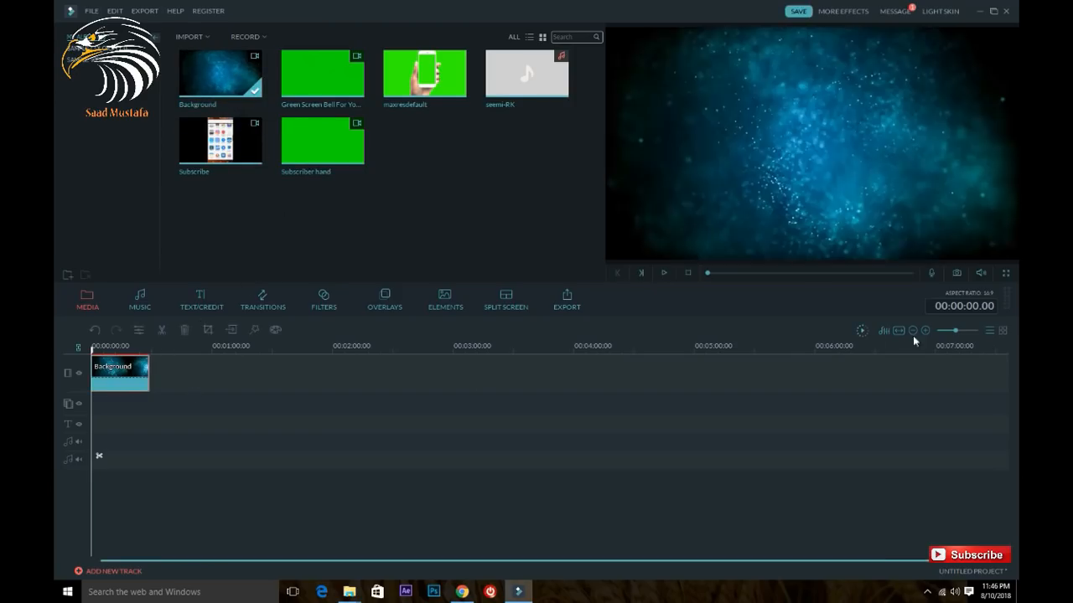
click(965, 330)
click(969, 330)
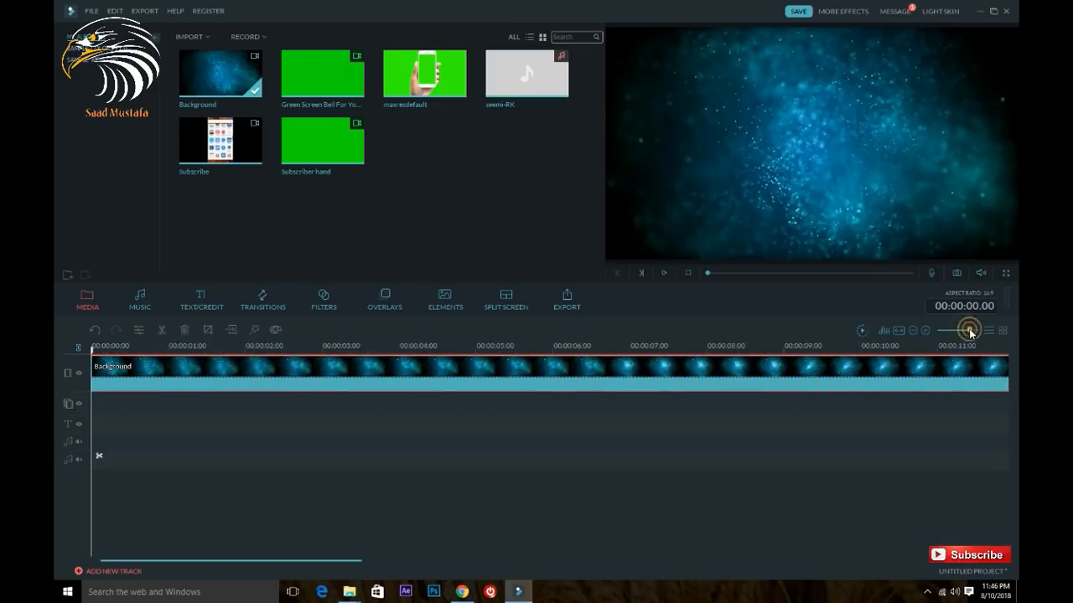
Add the maxresdefault phone image to the first overlay track, starting at 00:00:00.00
click(212, 436)
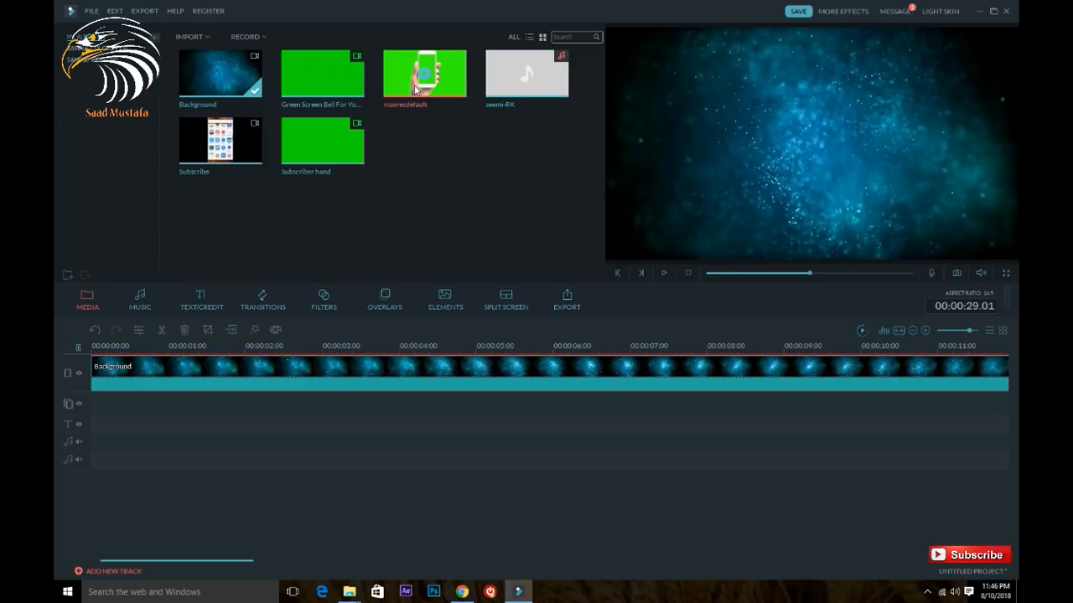
drag(416, 90, 424, 125)
drag(385, 357, 86, 402)
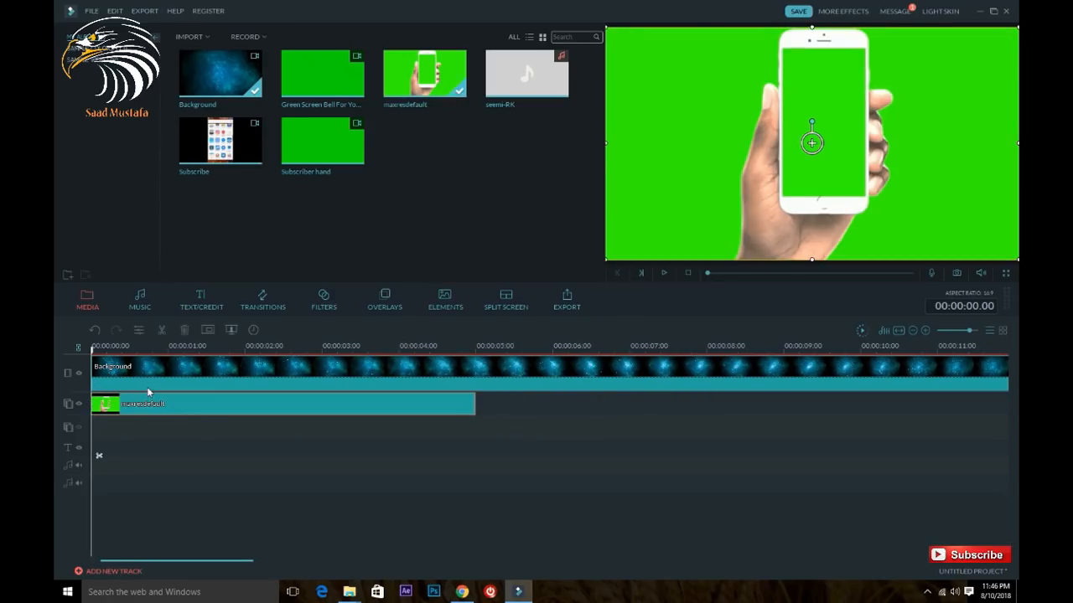
Key out the green in the maxresdefault overlay with Chroma Key (Green Screen) at intensity level 9
right_click(261, 408)
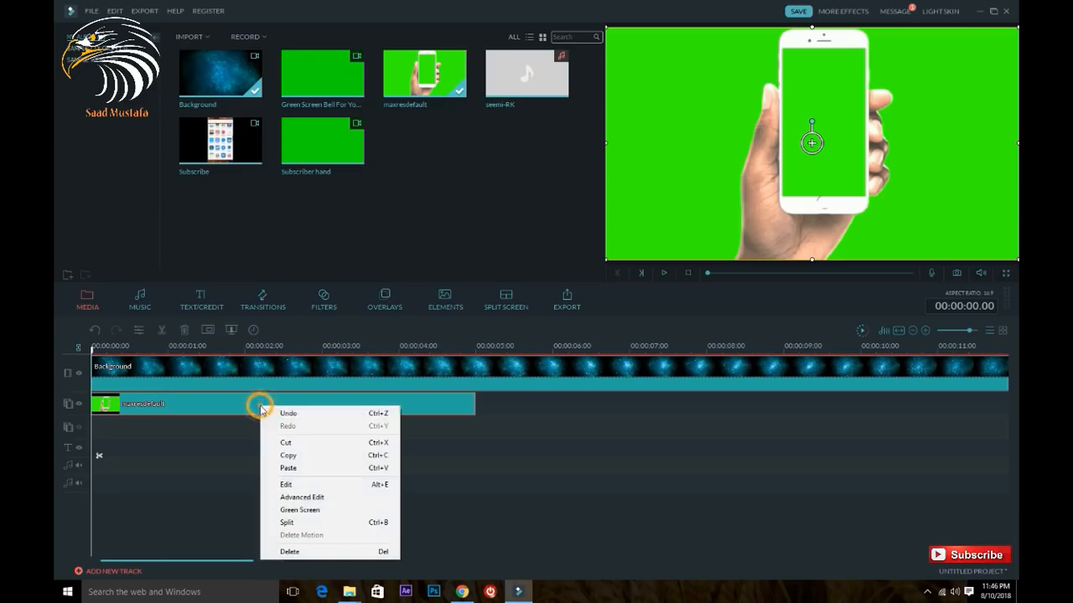
click(300, 510)
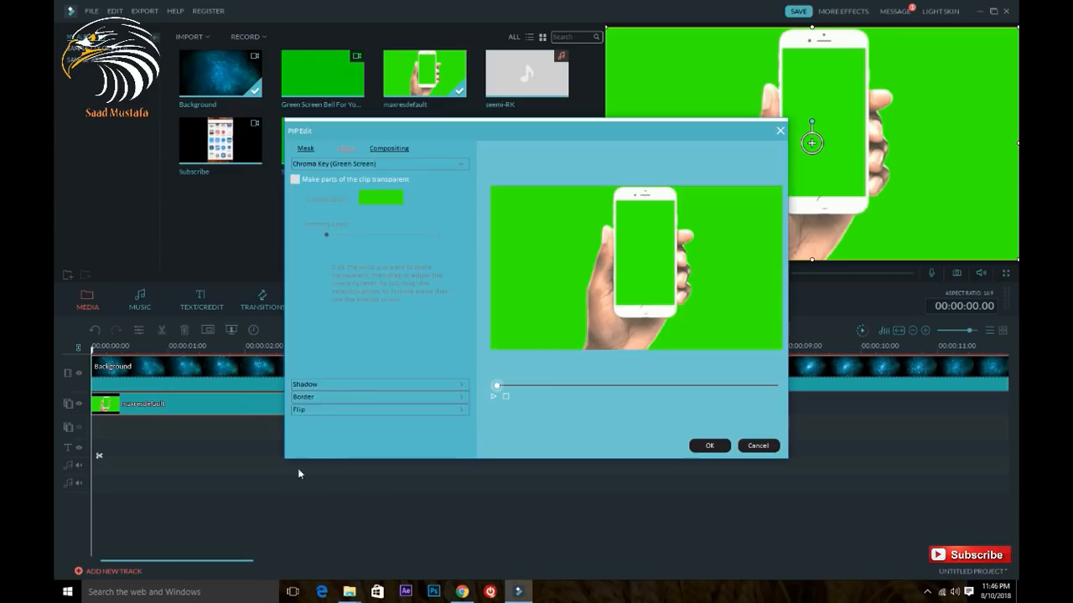
click(295, 180)
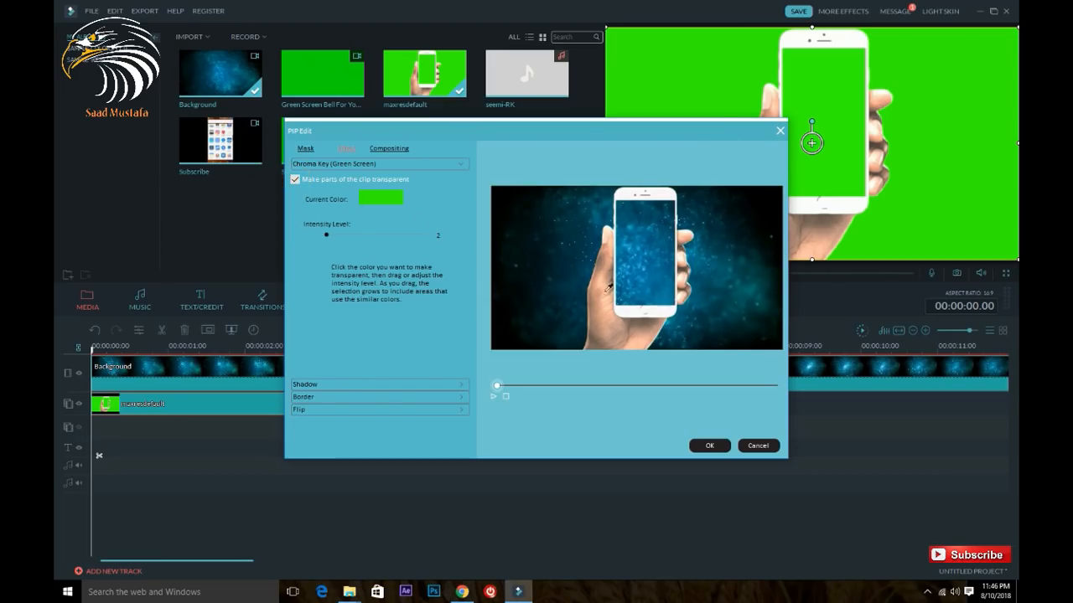
drag(343, 238, 348, 237)
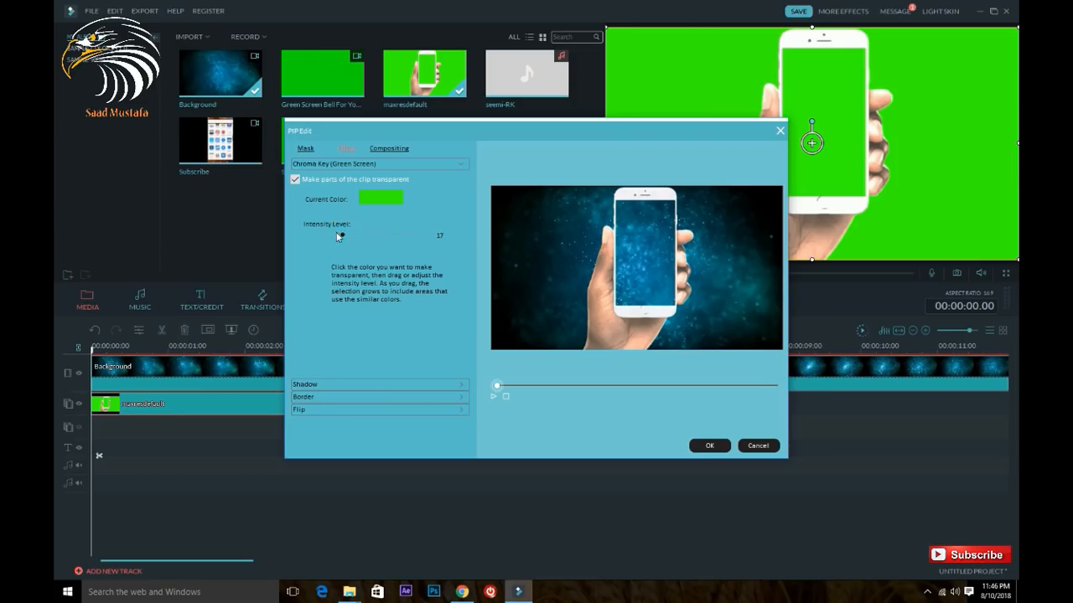
drag(339, 236, 331, 237)
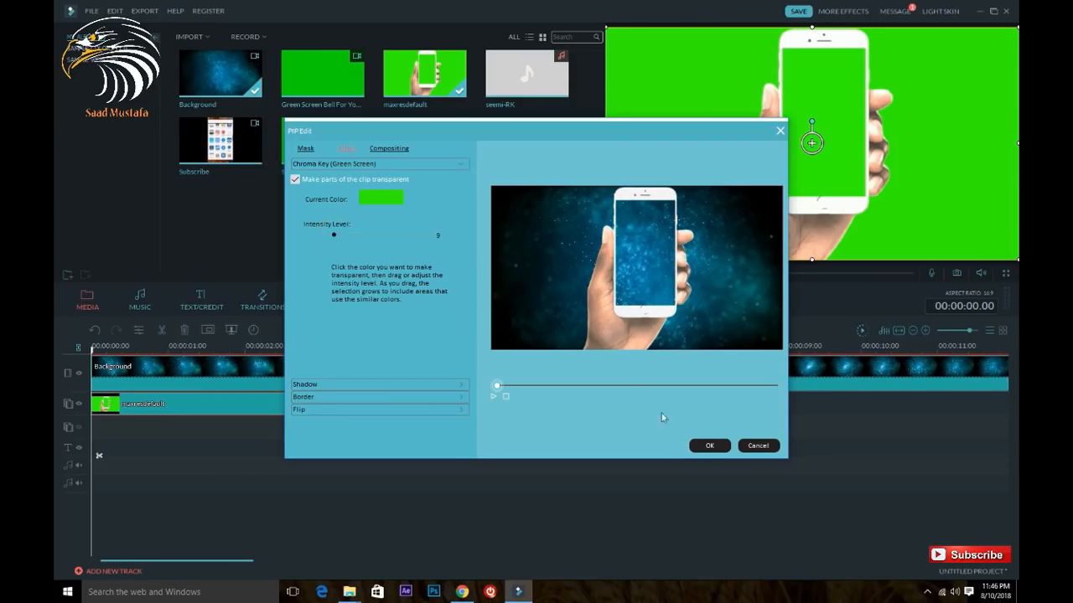
click(710, 445)
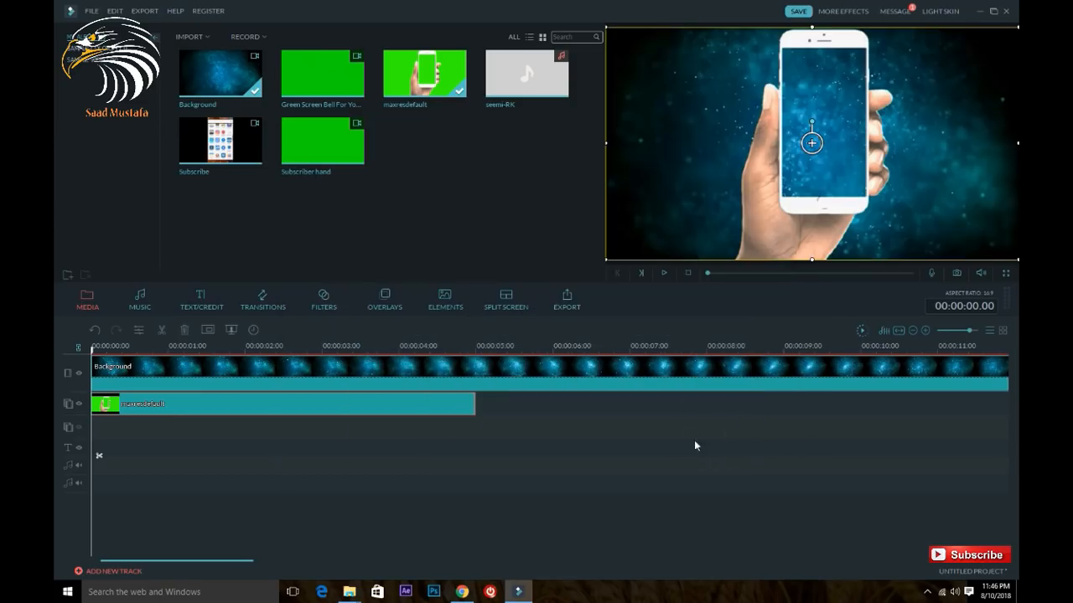
Preview the keyed composite briefly and shift the phone overlay slightly down and to the left in the frame
click(664, 273)
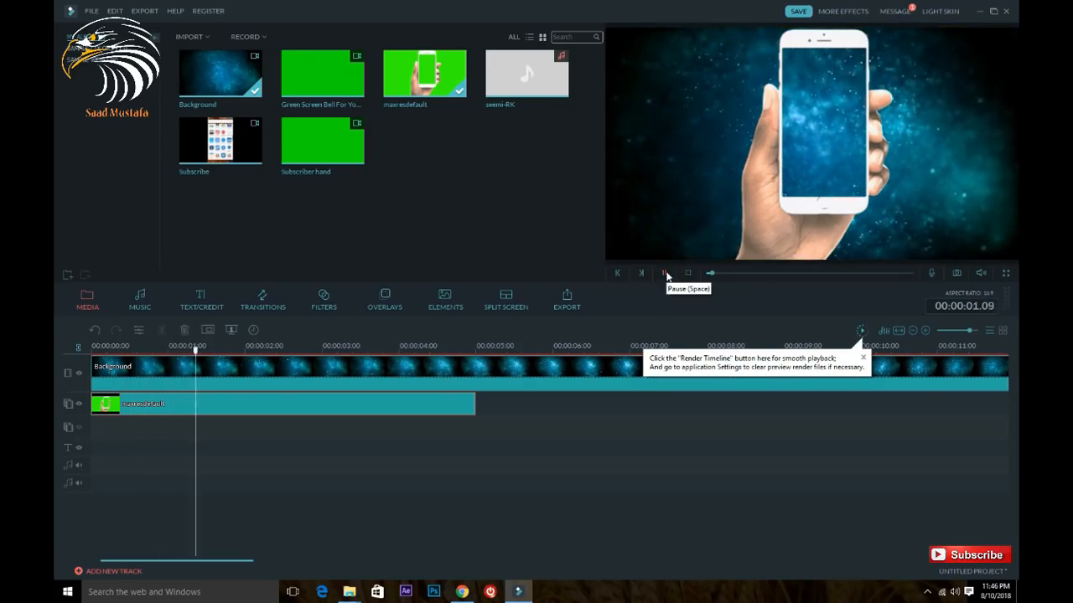
click(665, 273)
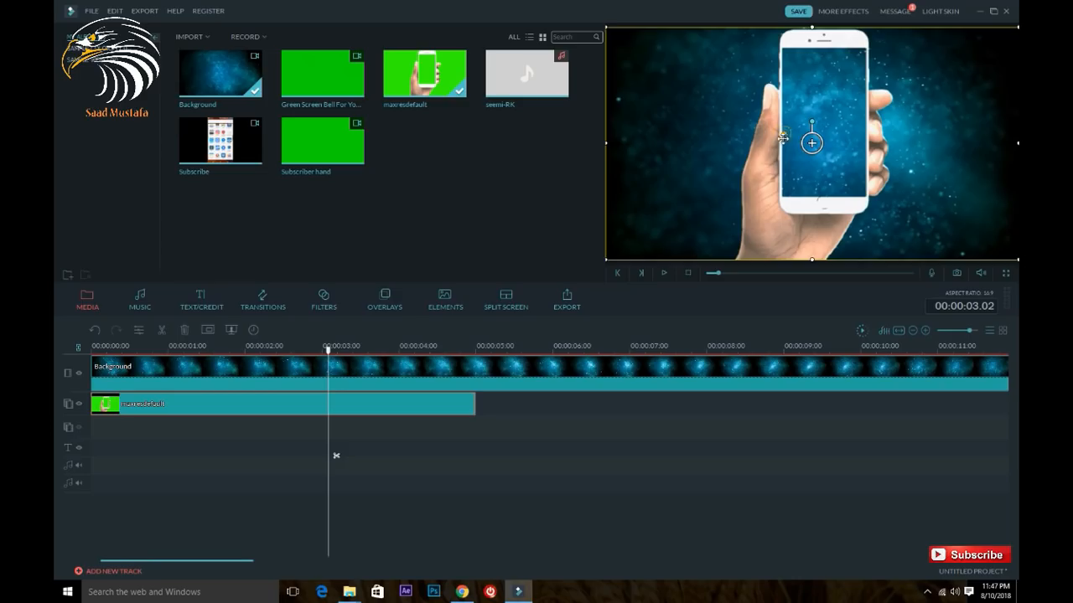
drag(781, 137, 775, 155)
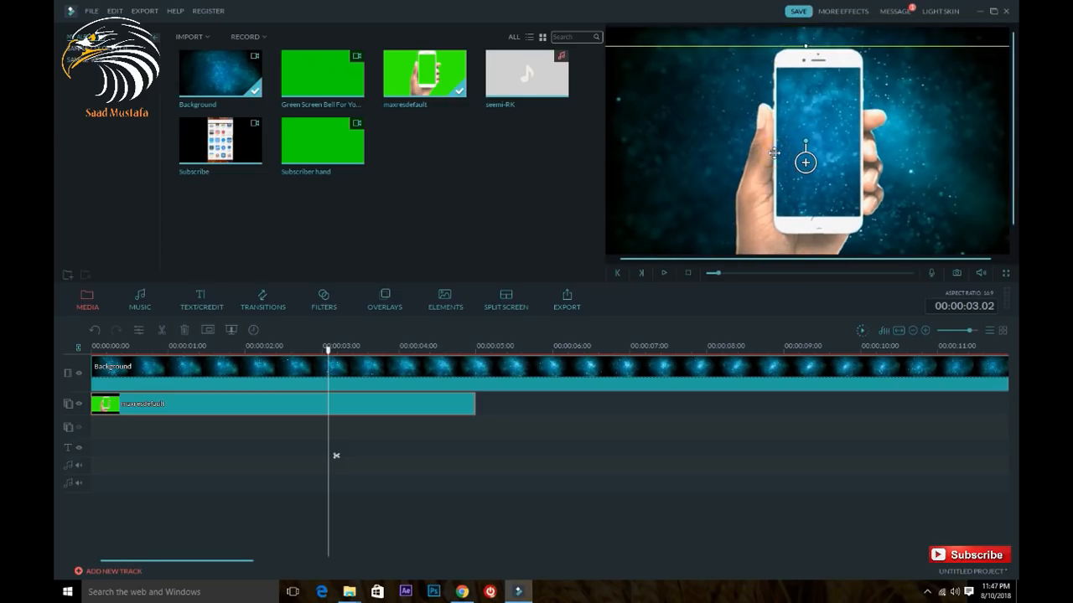
click(638, 307)
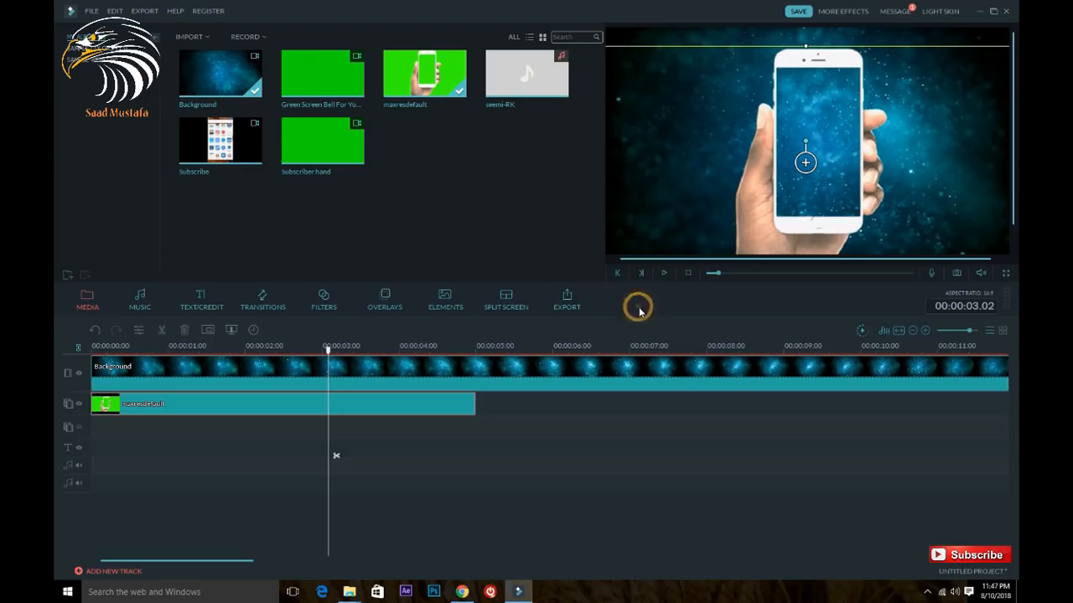
click(568, 442)
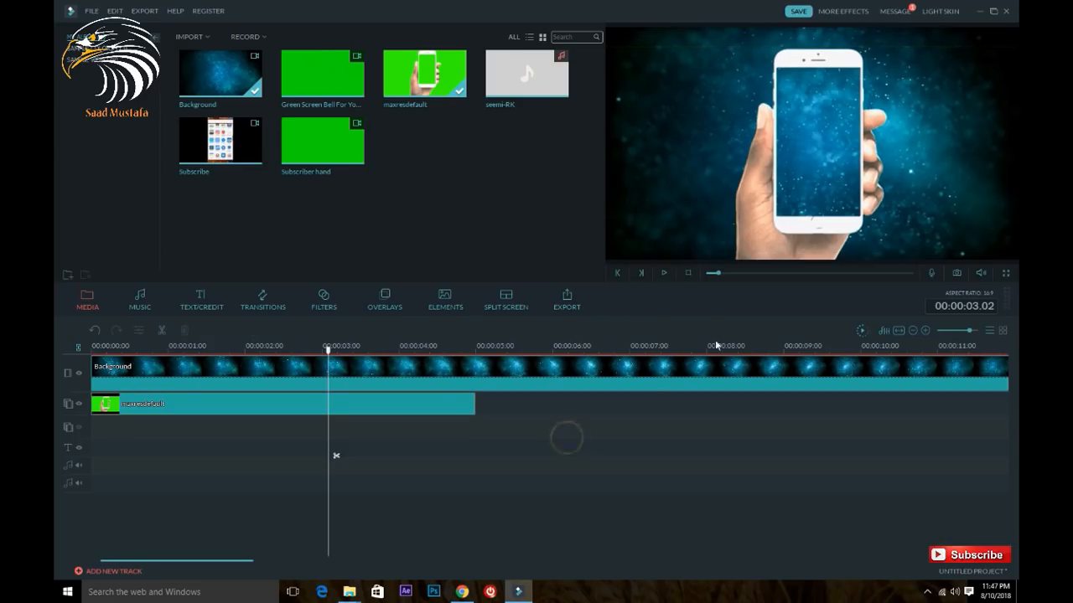
Extend the maxresdefault overlay to about 00:00:57.24, near the end of the Background clip
click(471, 407)
drag(475, 402, 291, 403)
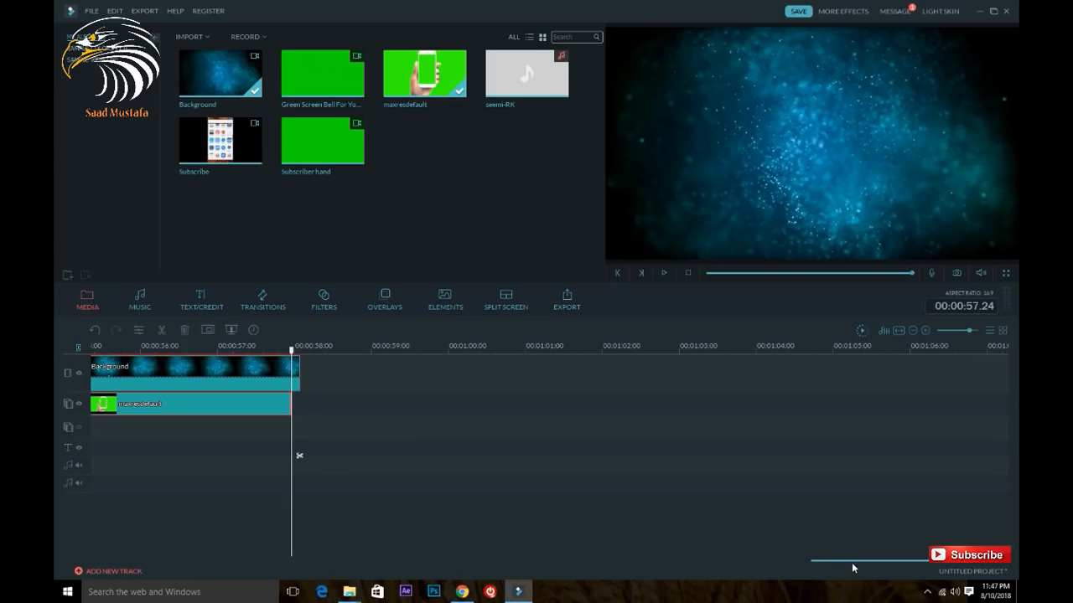
drag(853, 568, 94, 545)
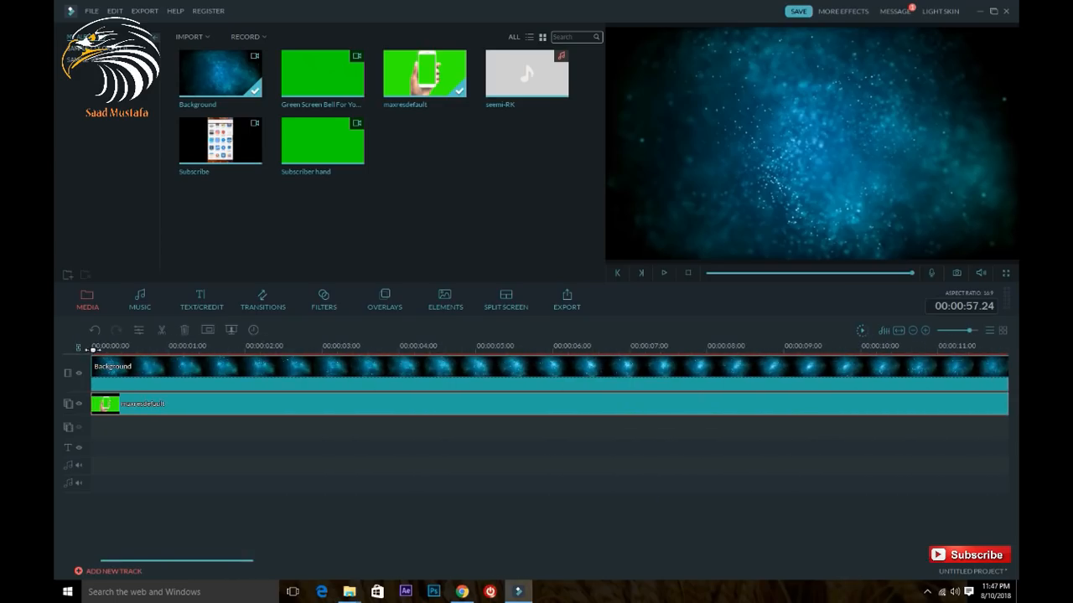
Play back the opening seconds of the composite and return the playhead to the start of the timeline
click(92, 349)
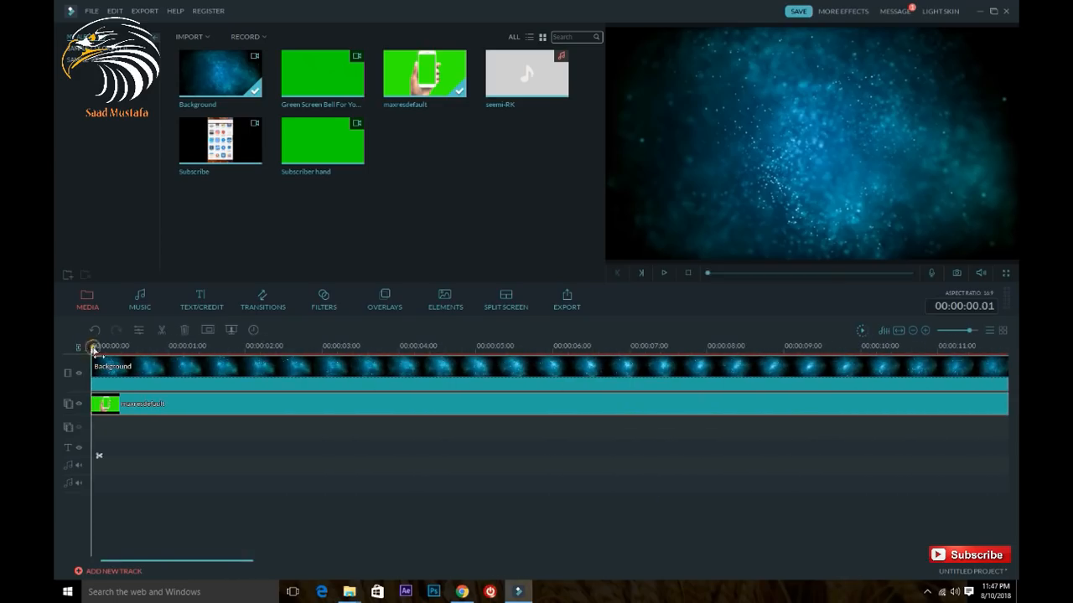
click(665, 274)
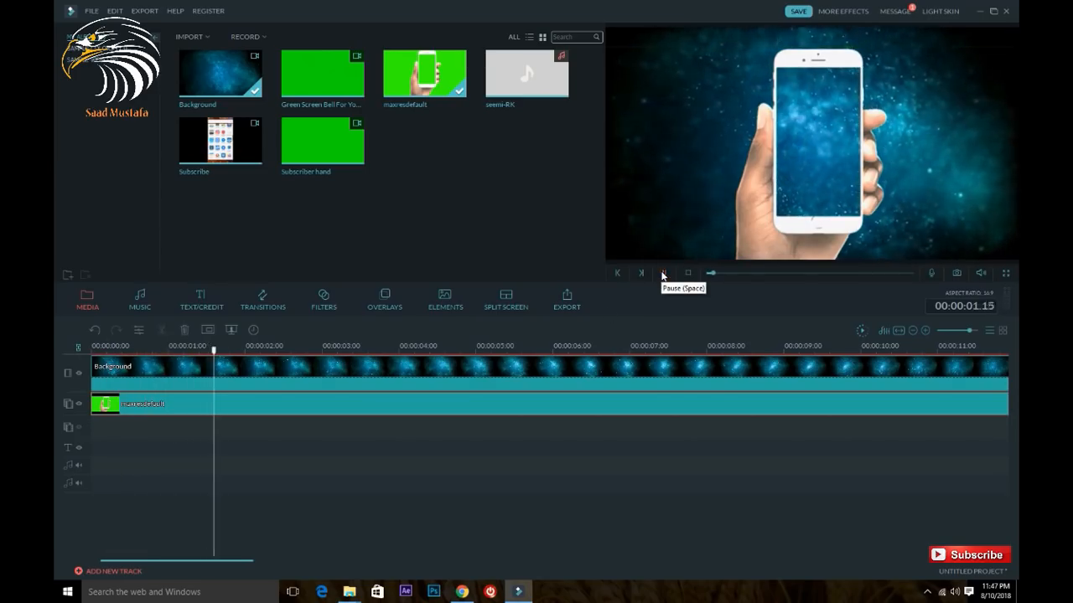
click(663, 274)
click(267, 347)
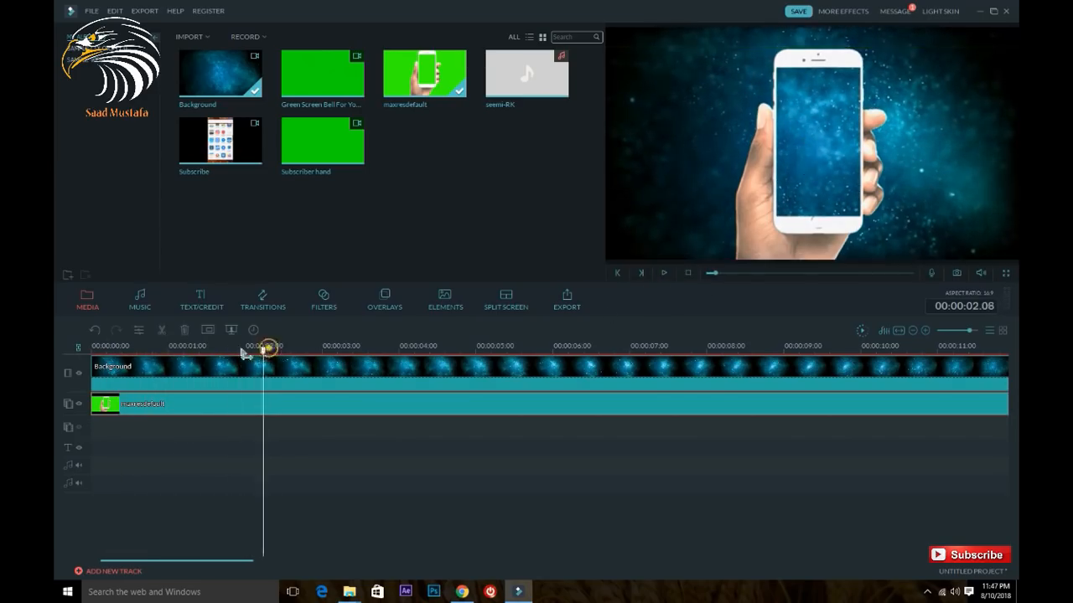
drag(243, 351, 89, 350)
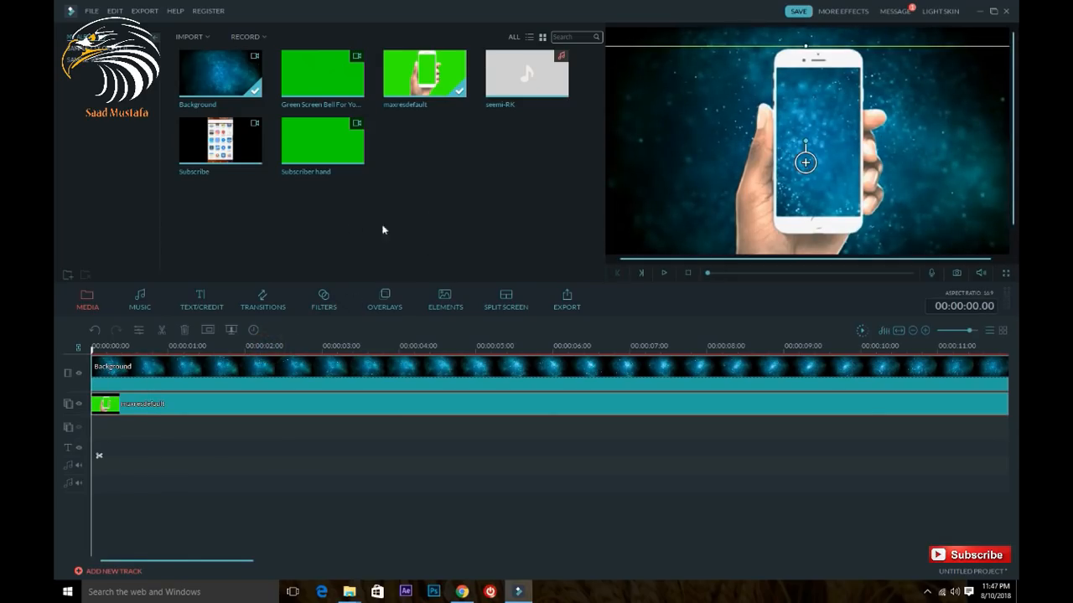
Add the Subscribe clip to the second overlay track at 00:00:00.00, and scale and position it to fit inside the phone's screen
drag(243, 151, 97, 432)
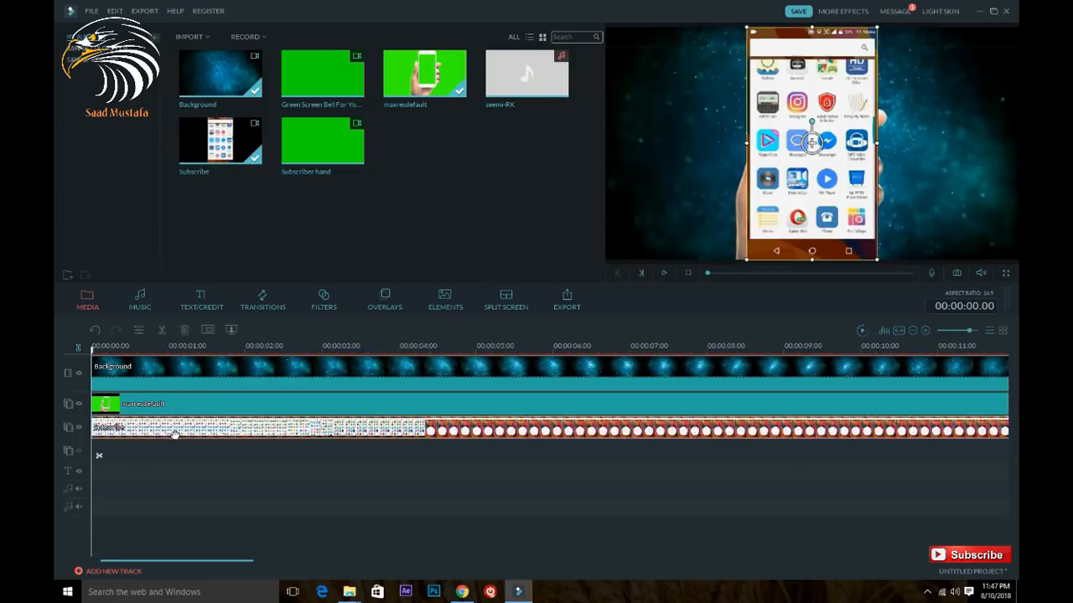
drag(877, 260, 853, 216)
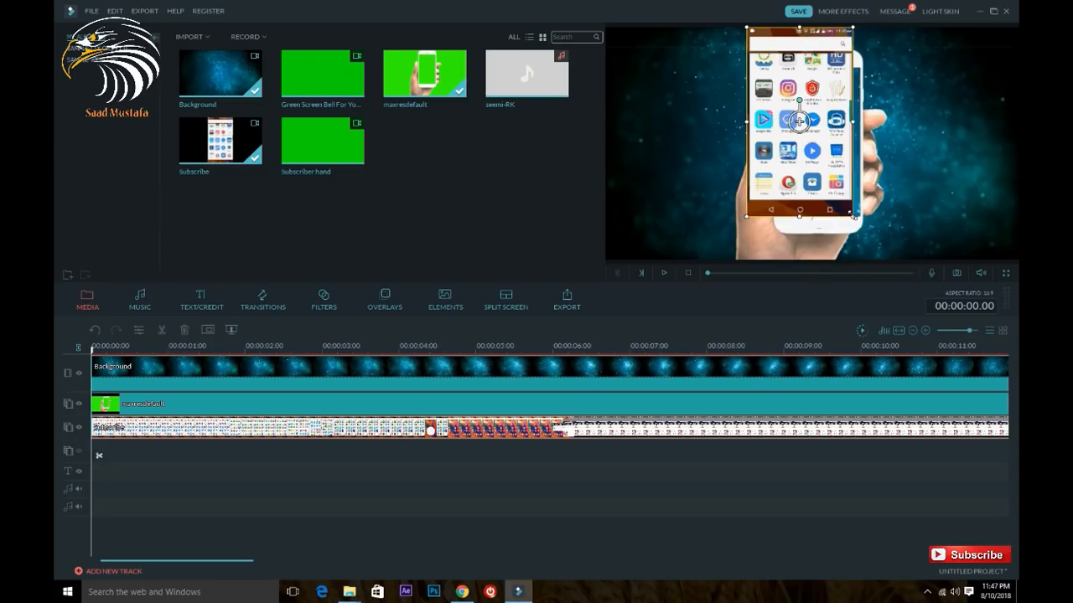
drag(604, 215, 485, 216)
drag(688, 314, 688, 373)
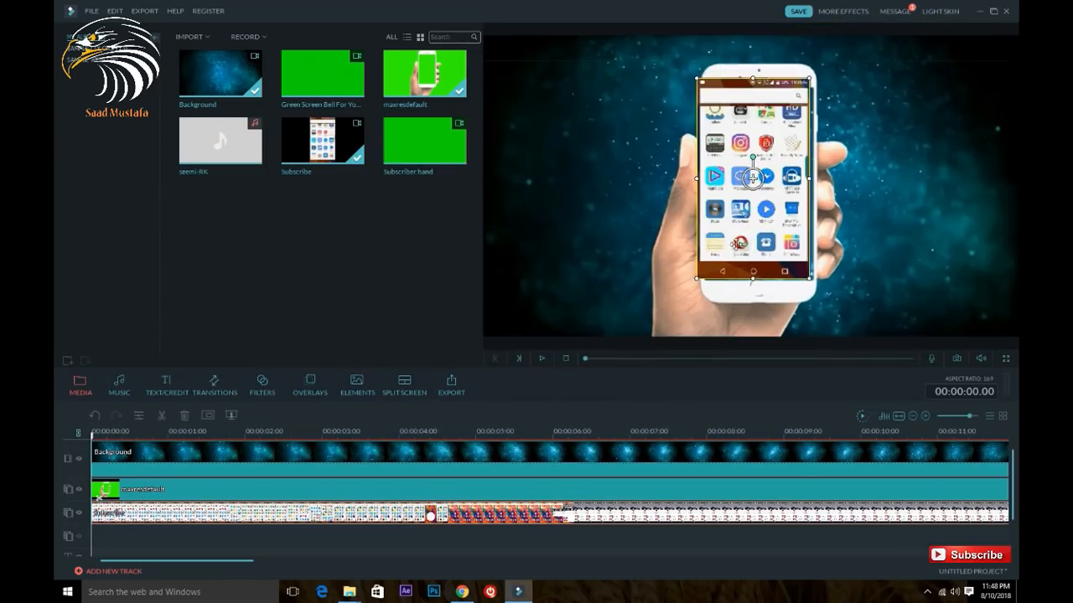
drag(753, 177, 759, 180)
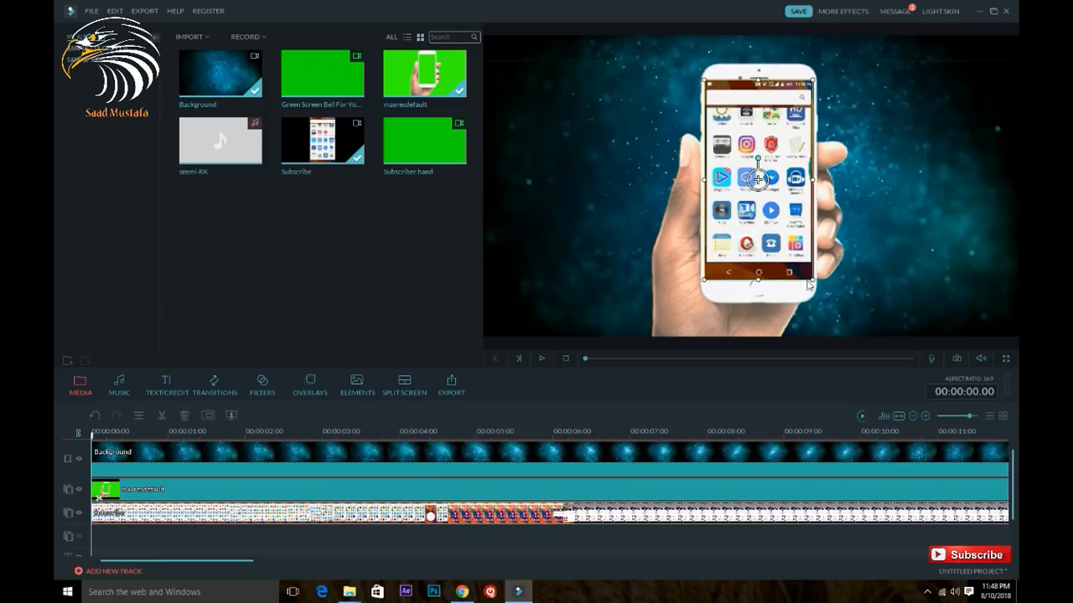
drag(757, 277, 758, 280)
drag(758, 81, 758, 88)
click(637, 546)
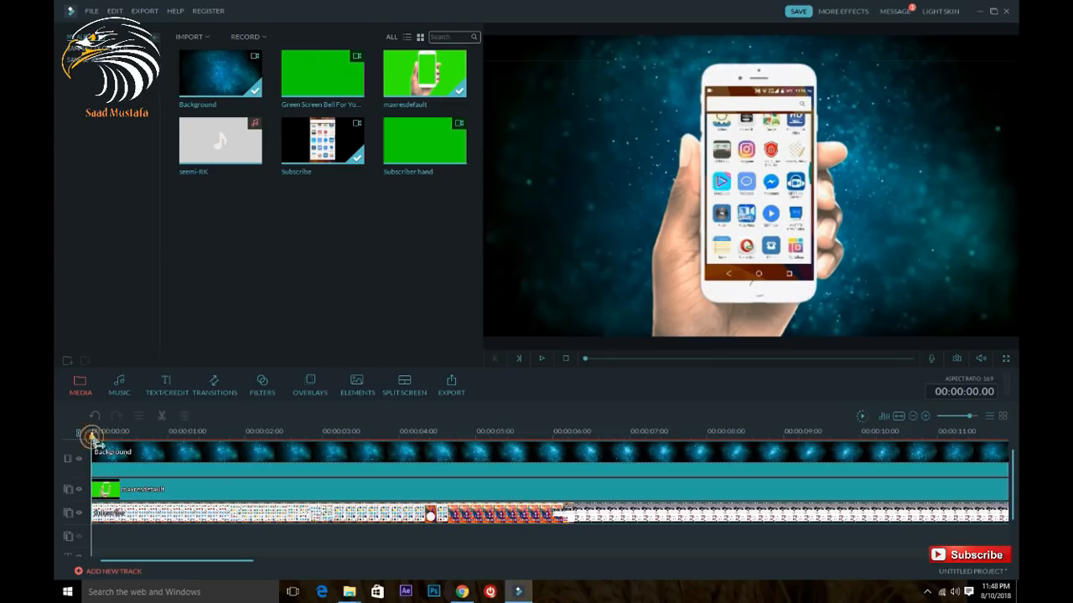
Split the Subscribe clip at about 00:00:08.01 and delete the portion before the cut
drag(95, 439, 714, 485)
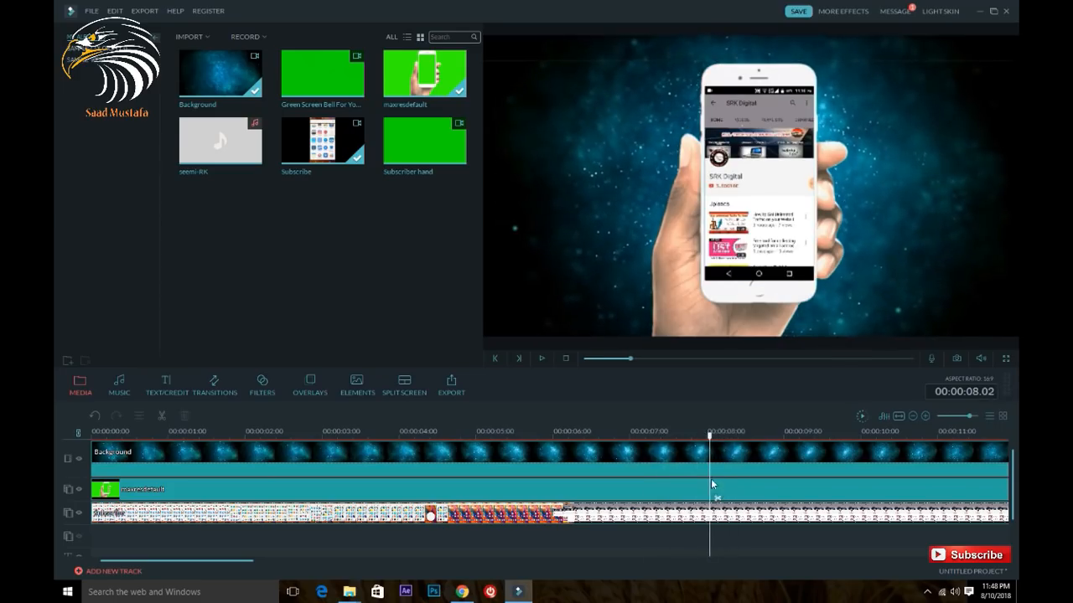
click(698, 517)
click(717, 497)
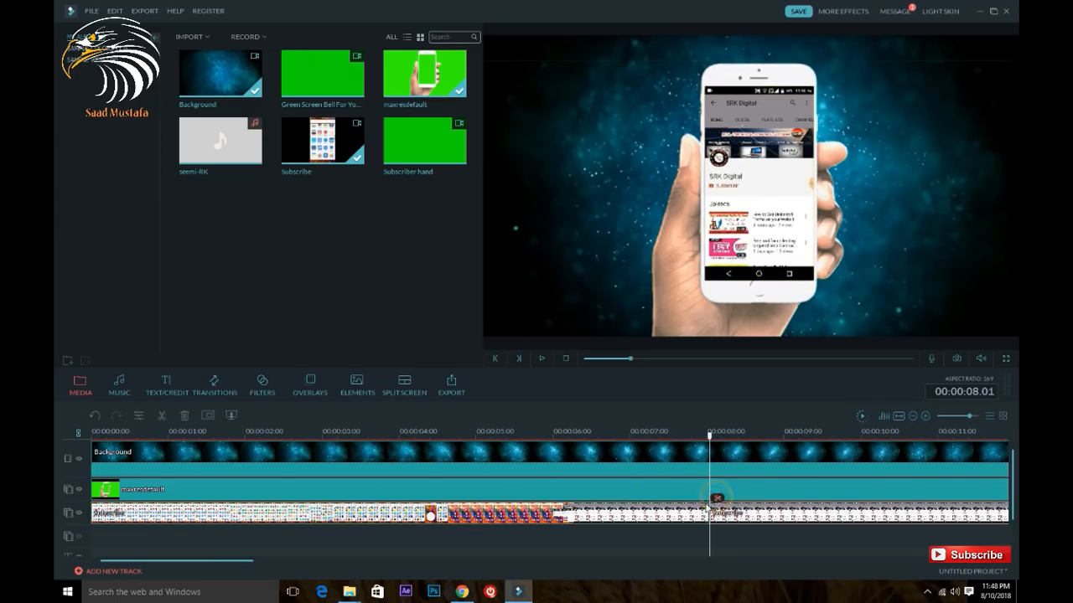
right_click(690, 510)
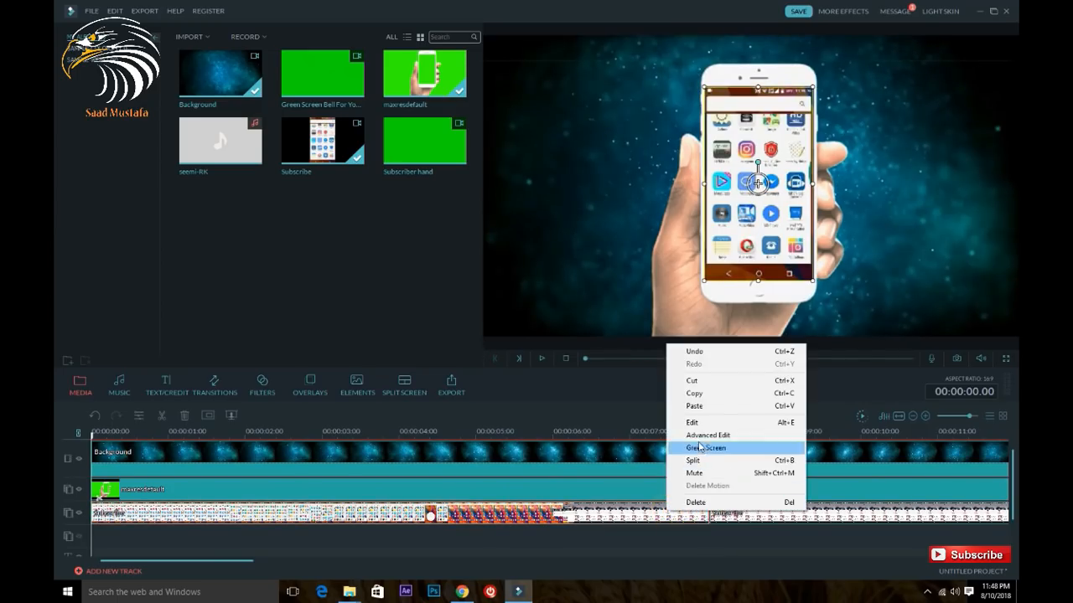
click(696, 502)
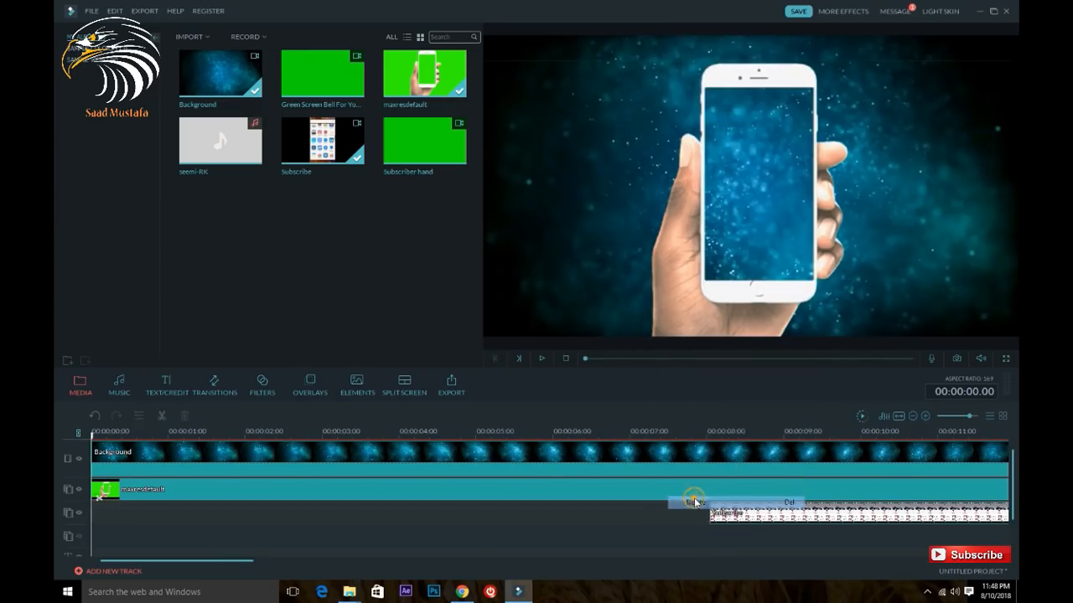
Move the remaining Subscribe clip to 00:00:00.00 on its track and play back the first few seconds of the composite
drag(751, 517, 131, 517)
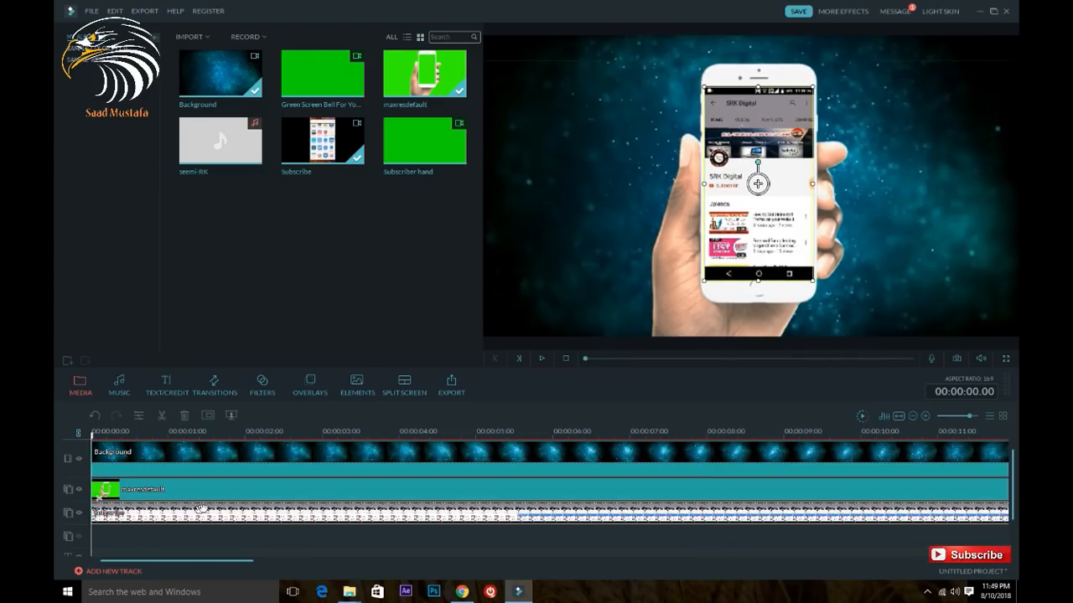
click(237, 549)
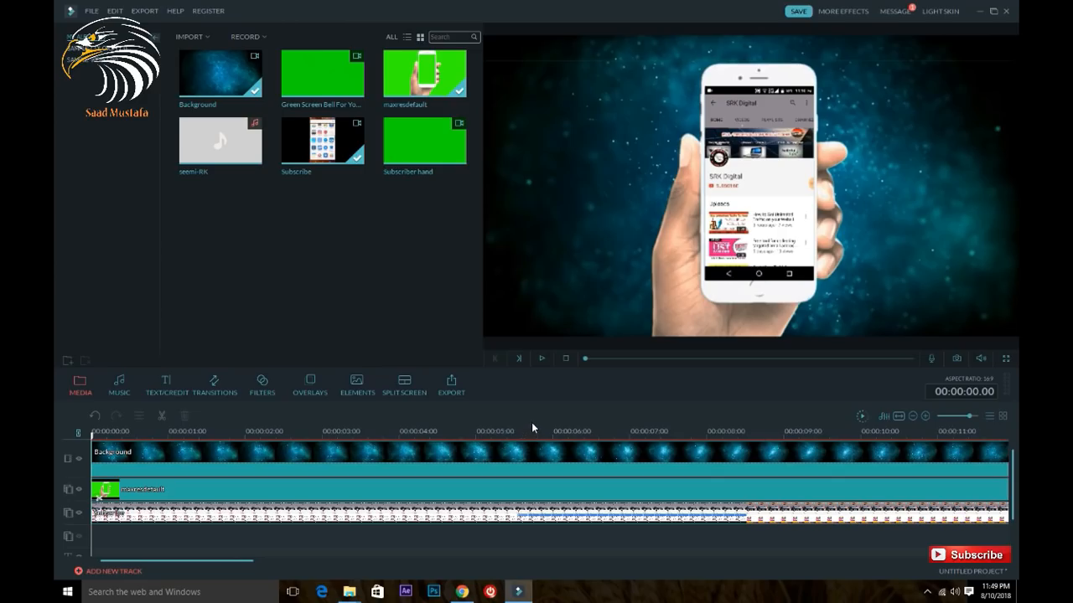
click(542, 358)
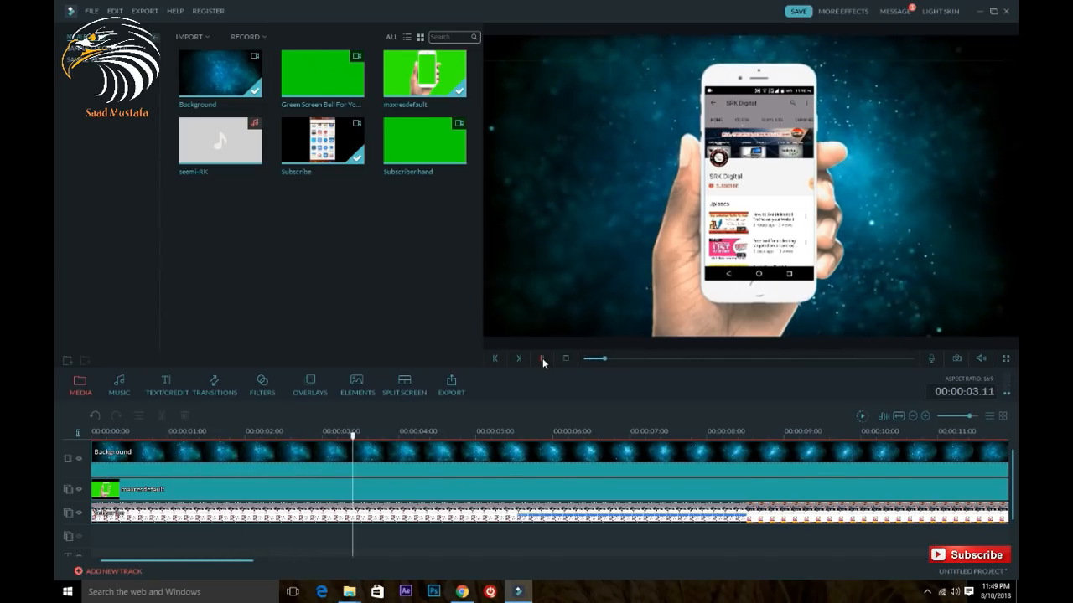
click(542, 358)
Lower the audio volume of the Subscribe clip
click(445, 513)
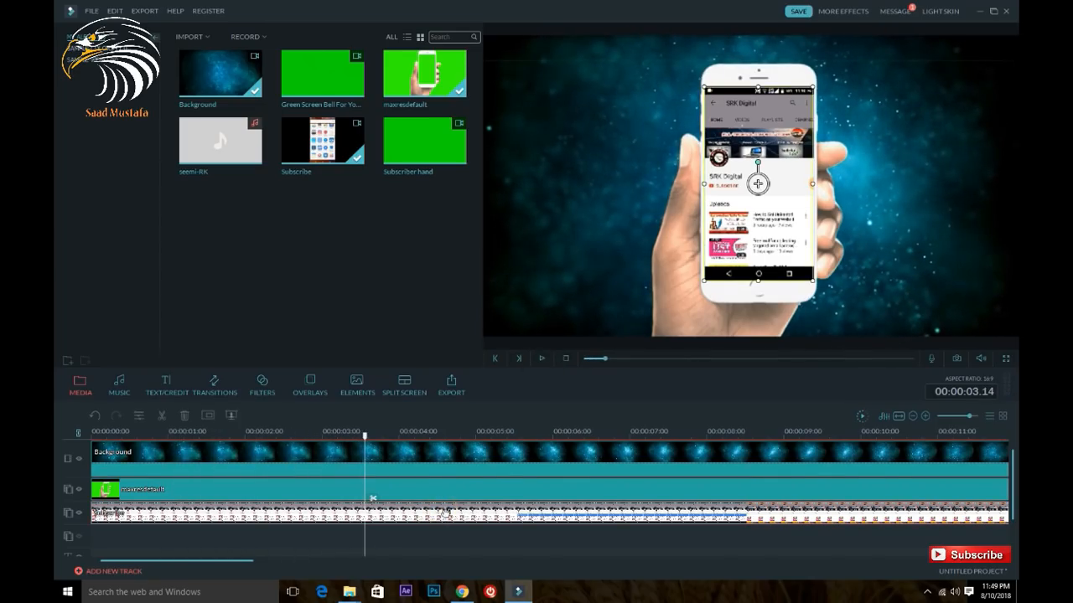
double_click(445, 513)
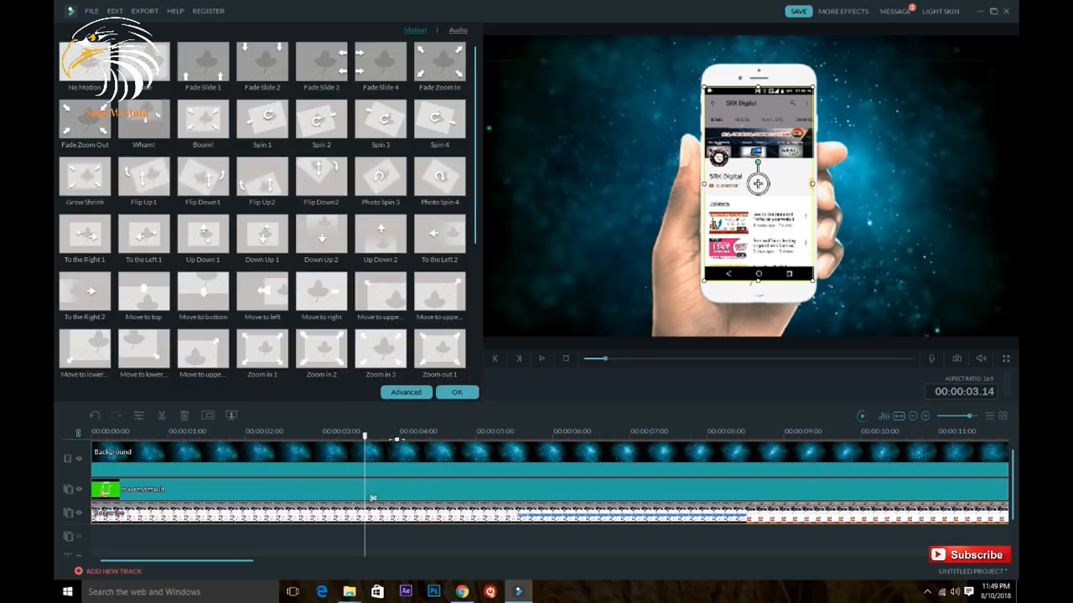
click(452, 32)
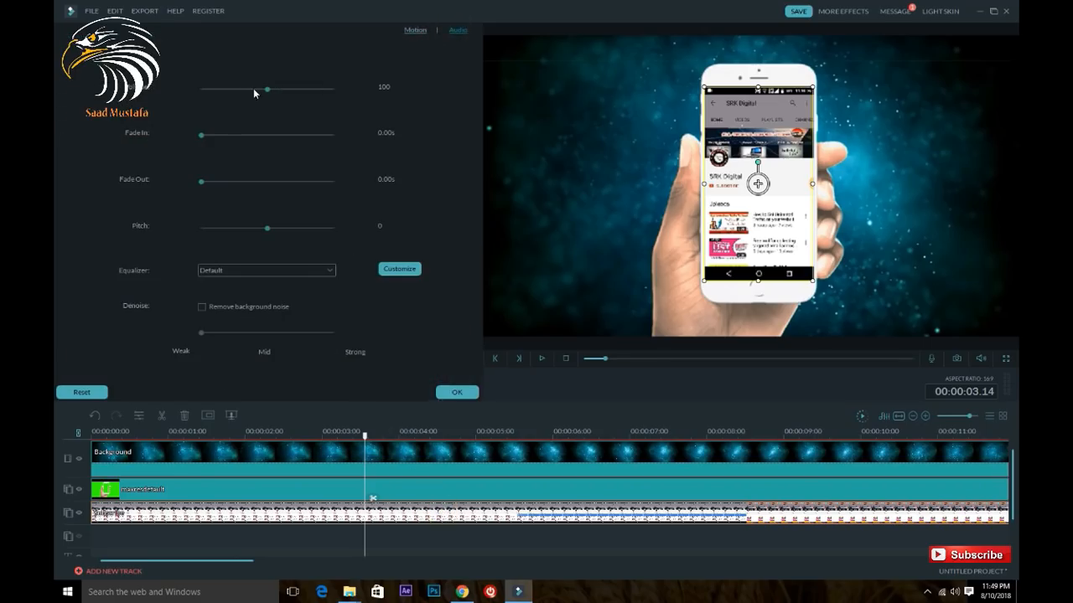
drag(269, 89, 217, 92)
click(456, 392)
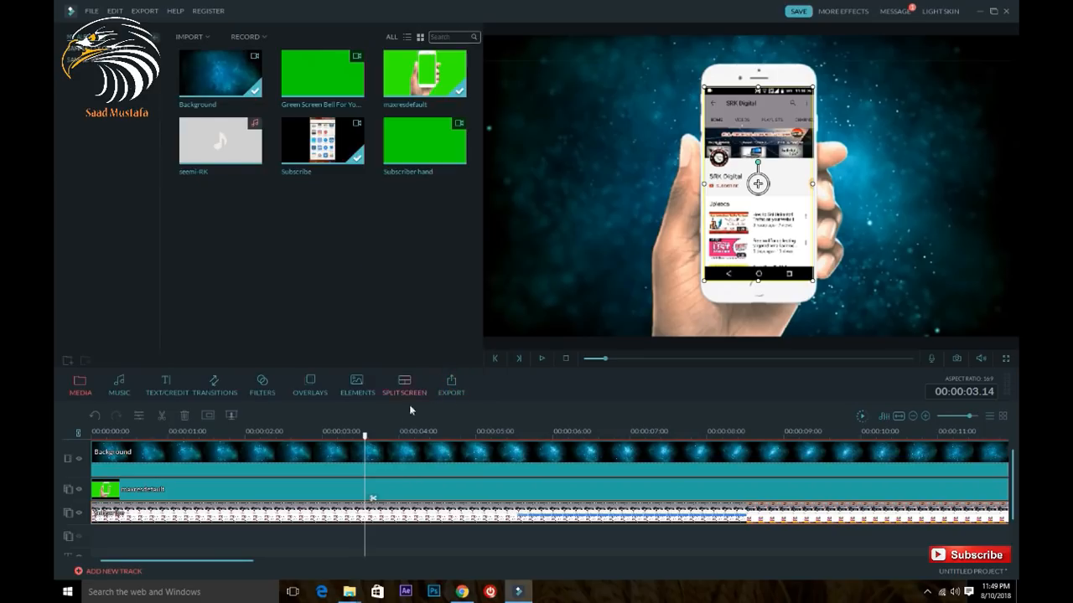
Enlarge the timeline area to show all tracks and add seemi-RK to the first audio track at 00:00:00.00
mouse_move(243, 561)
mouse_down()
mouse_move(264, 561)
mouse_move(233, 561)
mouse_up()
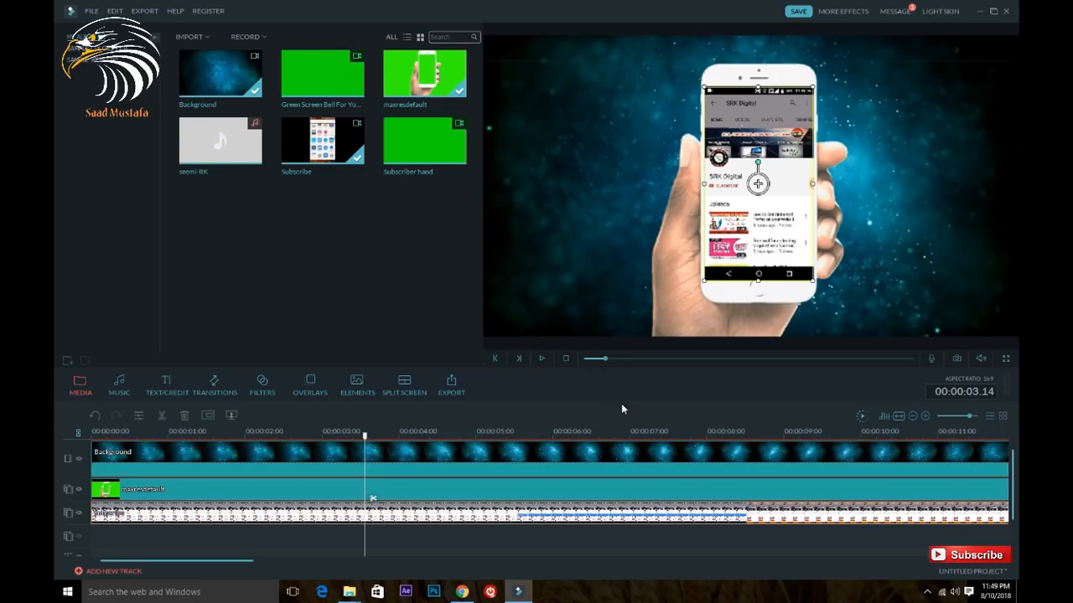
drag(622, 402, 626, 322)
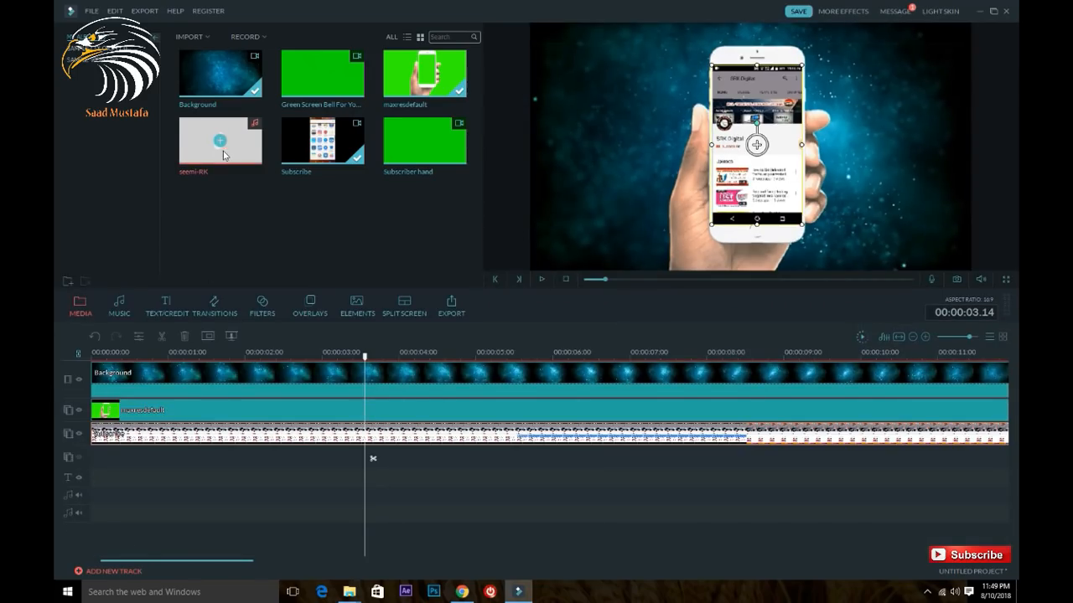
drag(240, 155, 109, 491)
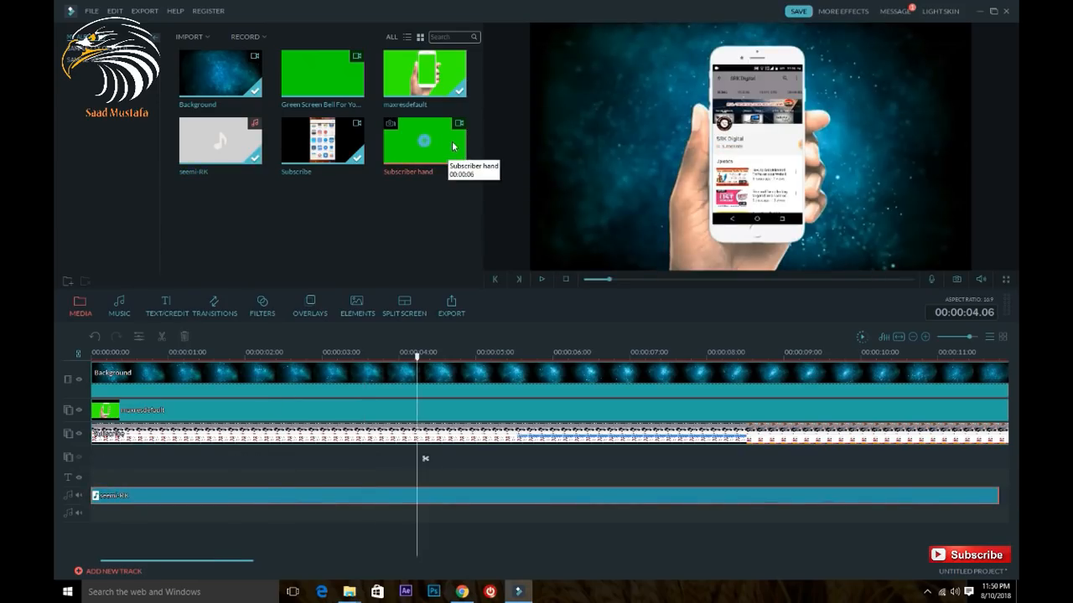
Add the Subscriber hand clip at the start of the third overlay track, and cut off everything after 00:00:03.07
drag(453, 146, 95, 453)
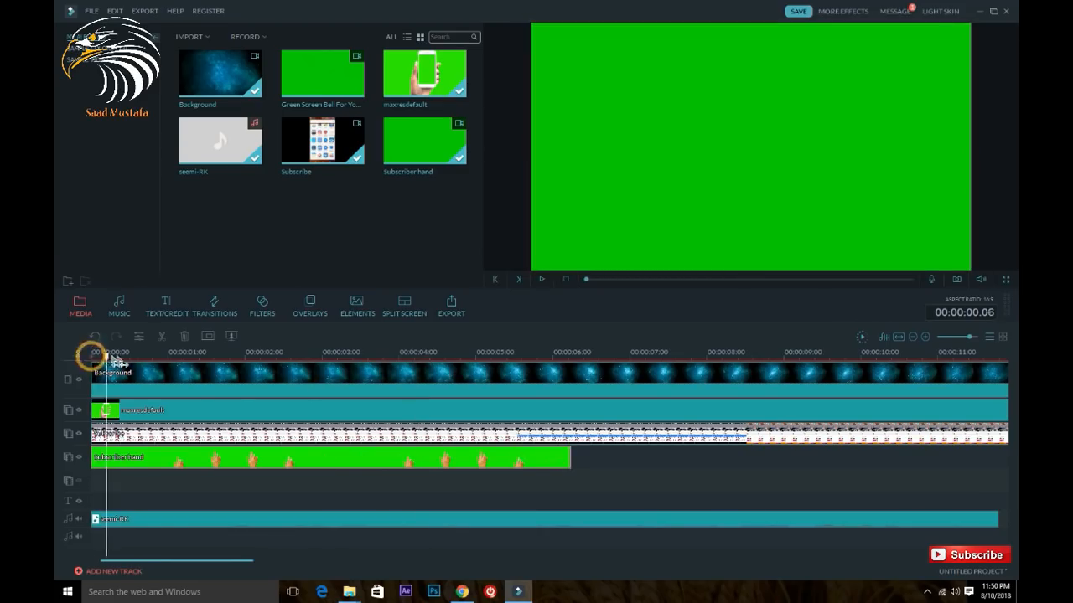
drag(93, 359, 348, 375)
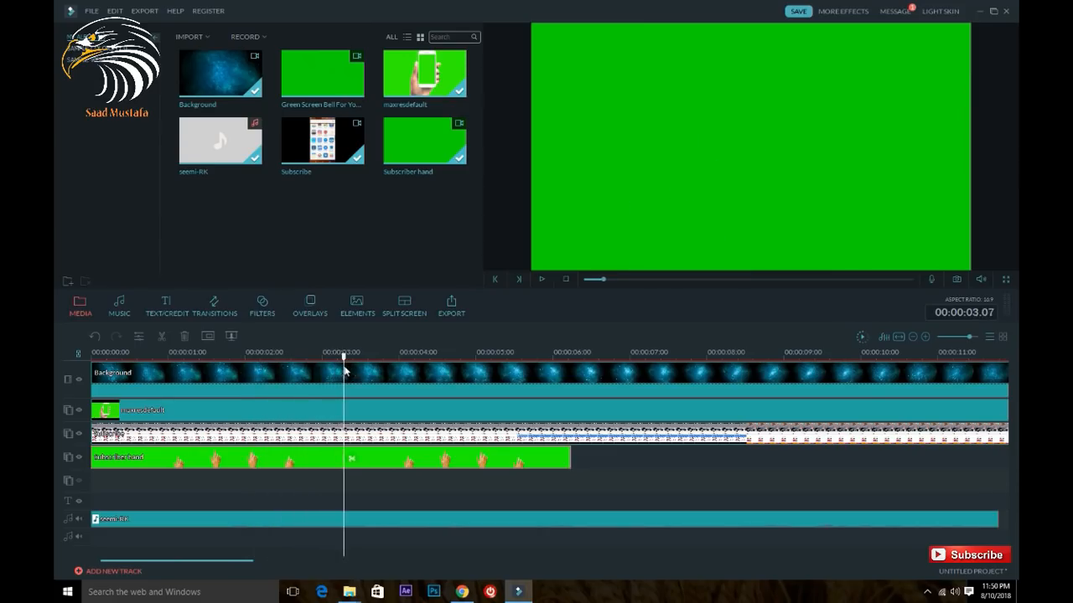
click(350, 460)
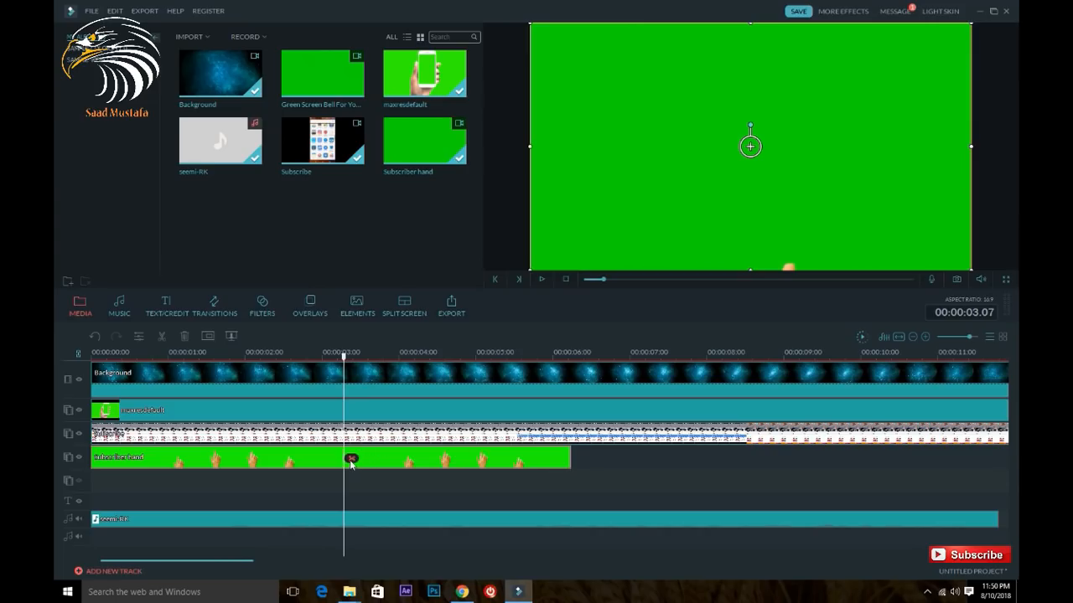
click(351, 459)
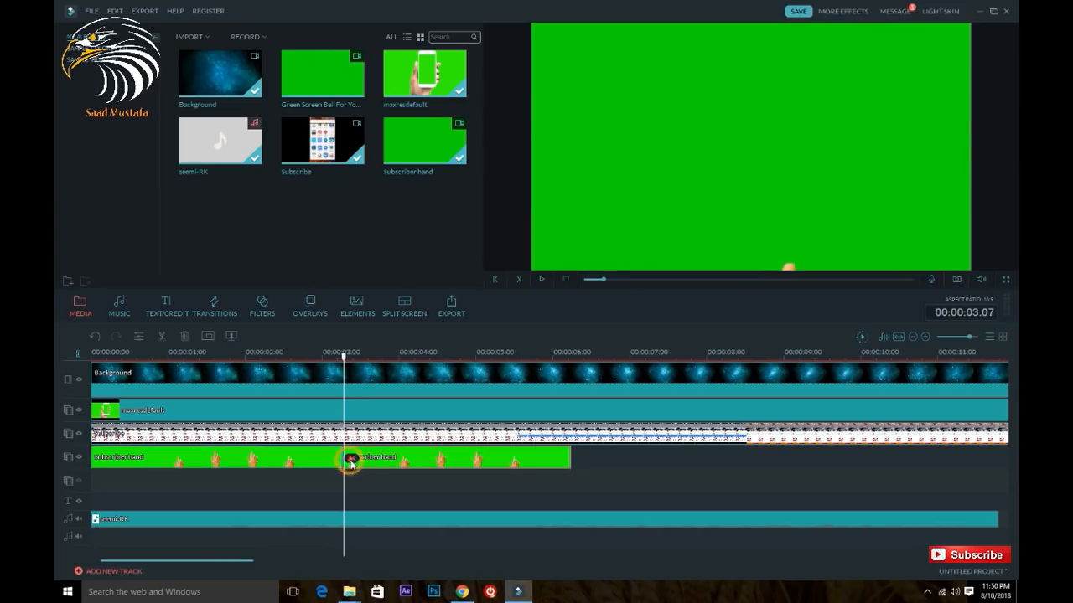
click(395, 464)
key(Delete)
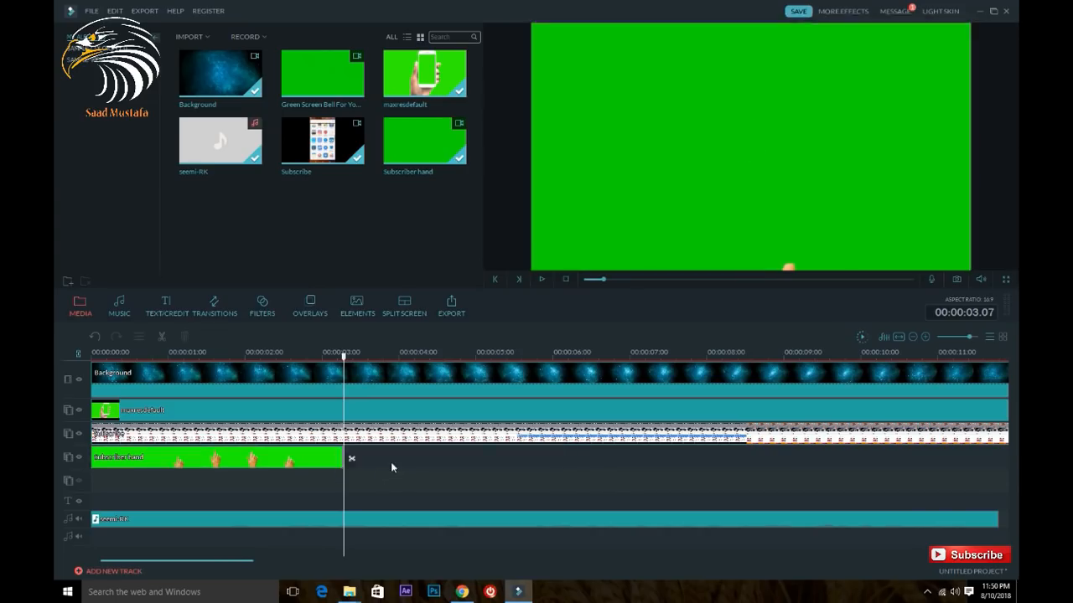
Apply the green-screen chroma key to the Subscriber hand clip so its green background is transparent
key(Home)
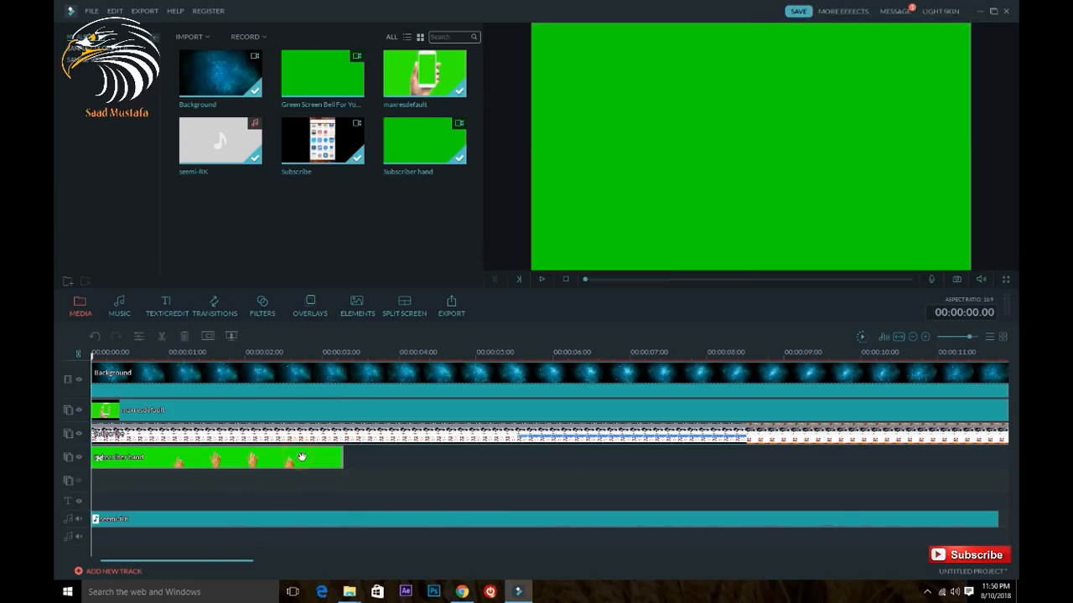
right_click(298, 456)
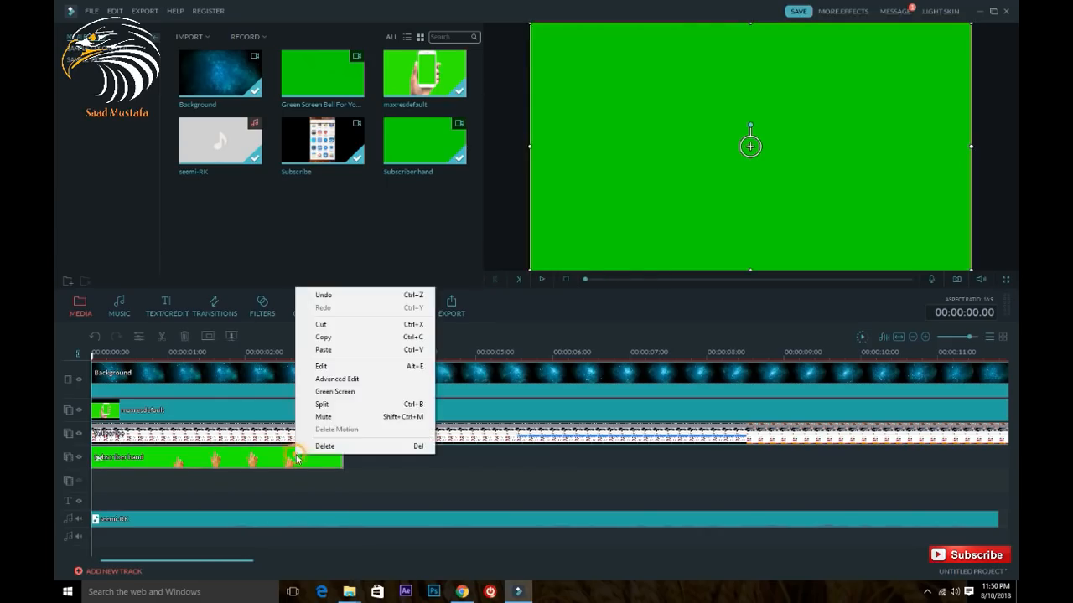
click(327, 391)
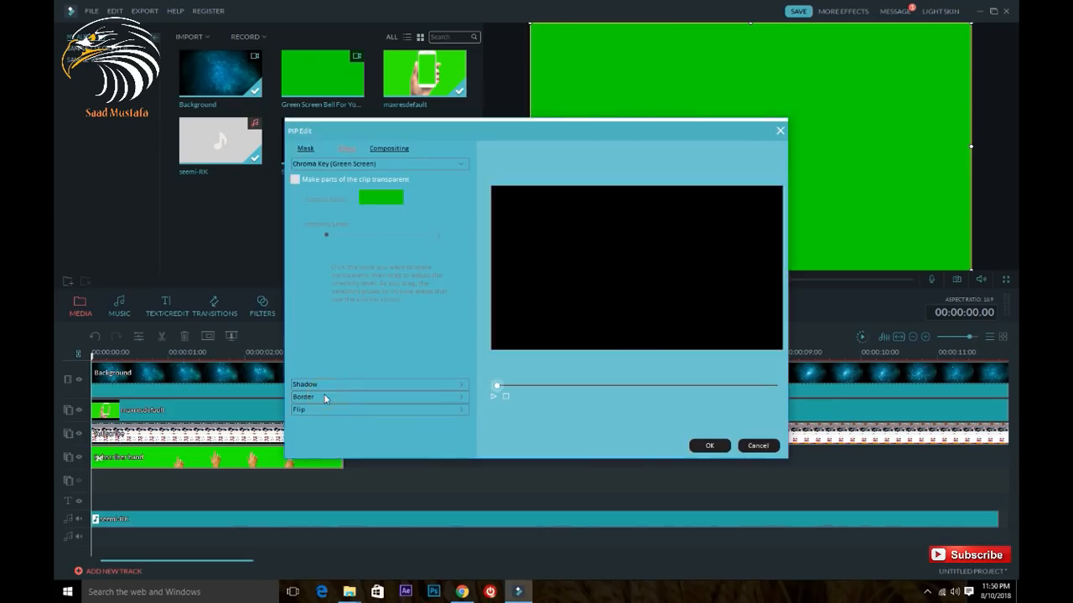
click(296, 180)
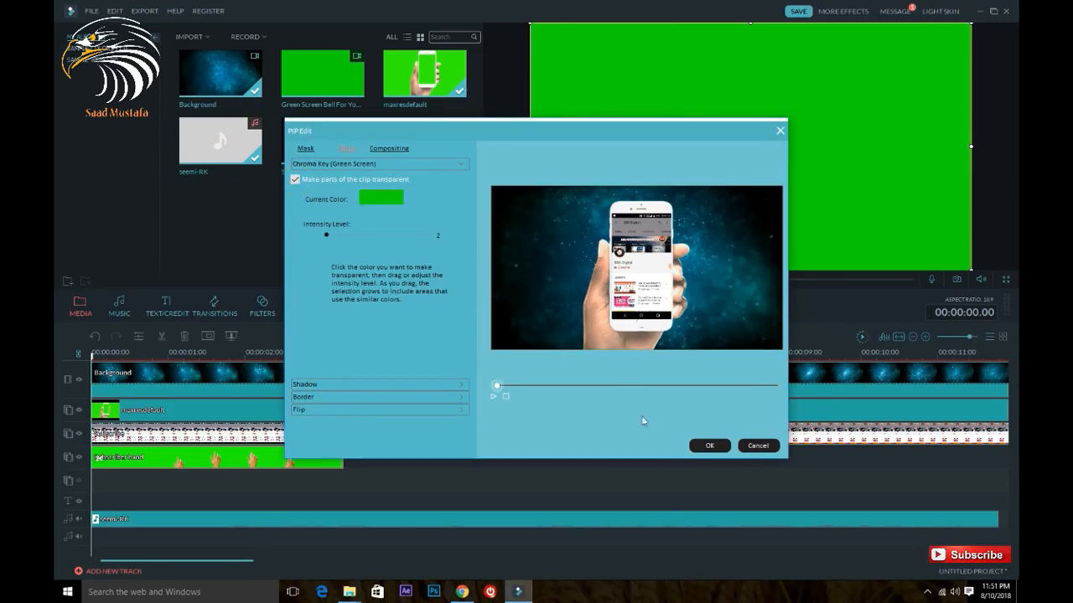
click(708, 446)
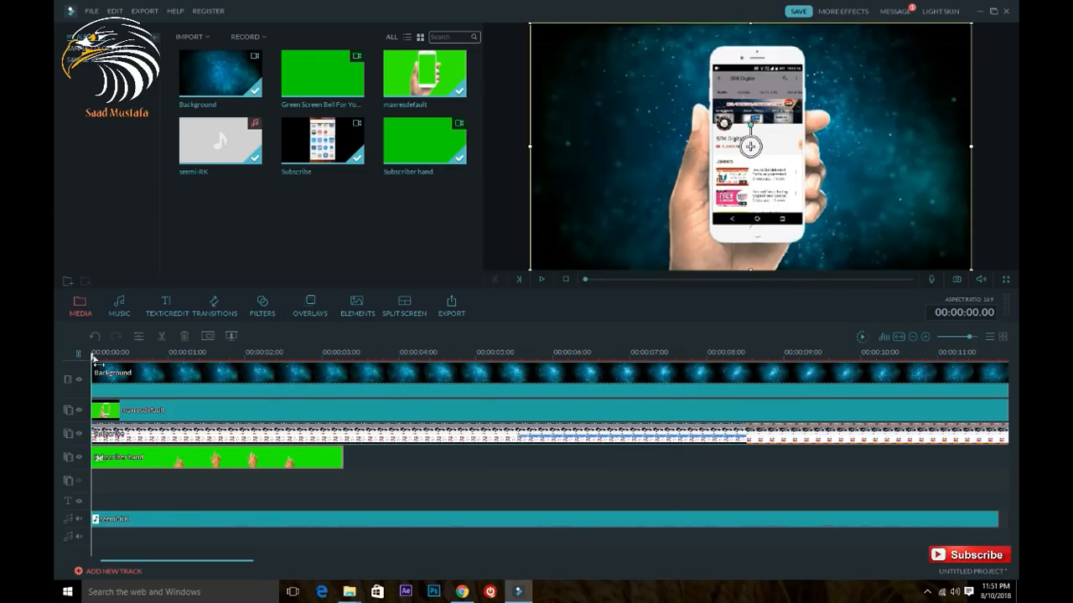
At 00:00:01.16, reposition the Subscriber hand overlay so its finger touches the Subscribe button on the phone, and play back the result
drag(94, 360, 217, 359)
drag(711, 212, 745, 227)
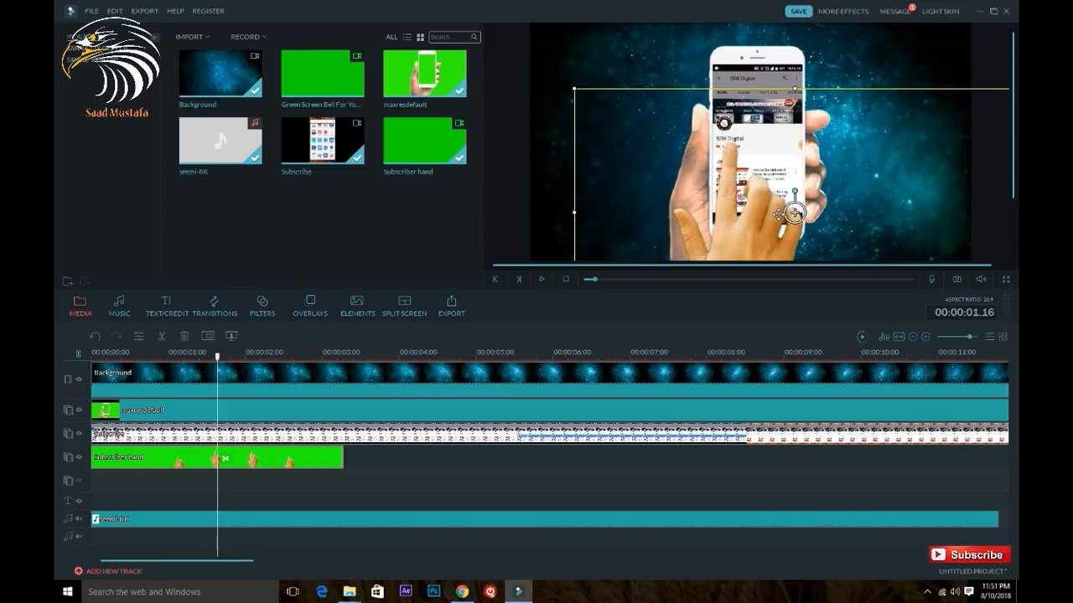
click(541, 279)
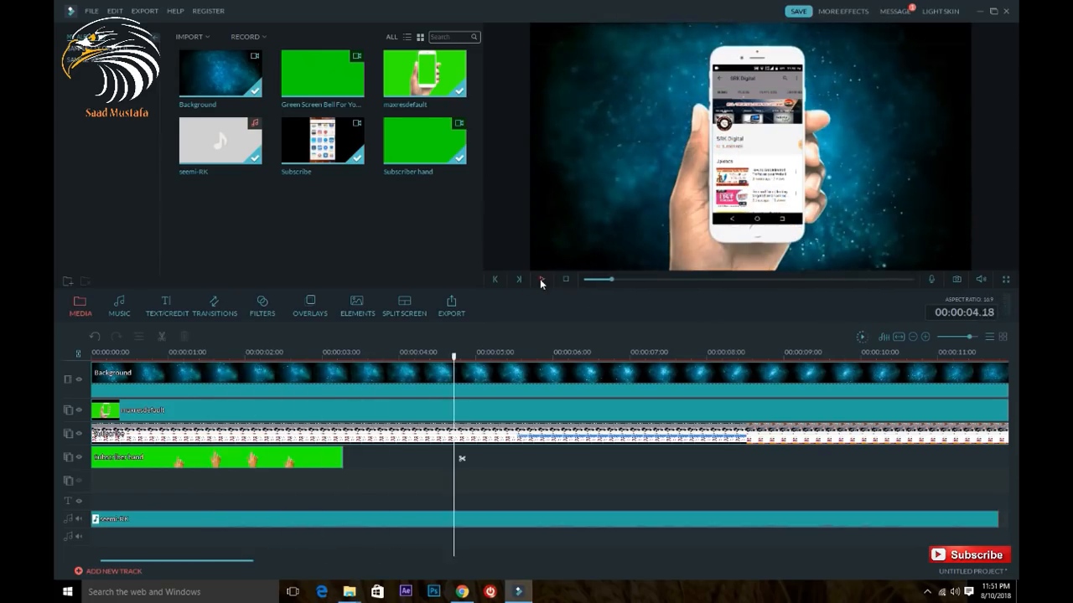
Shift the Subscriber hand clip to start at about 00:00:02.01 and play back its timing against the Subscribe recording
drag(288, 458, 445, 463)
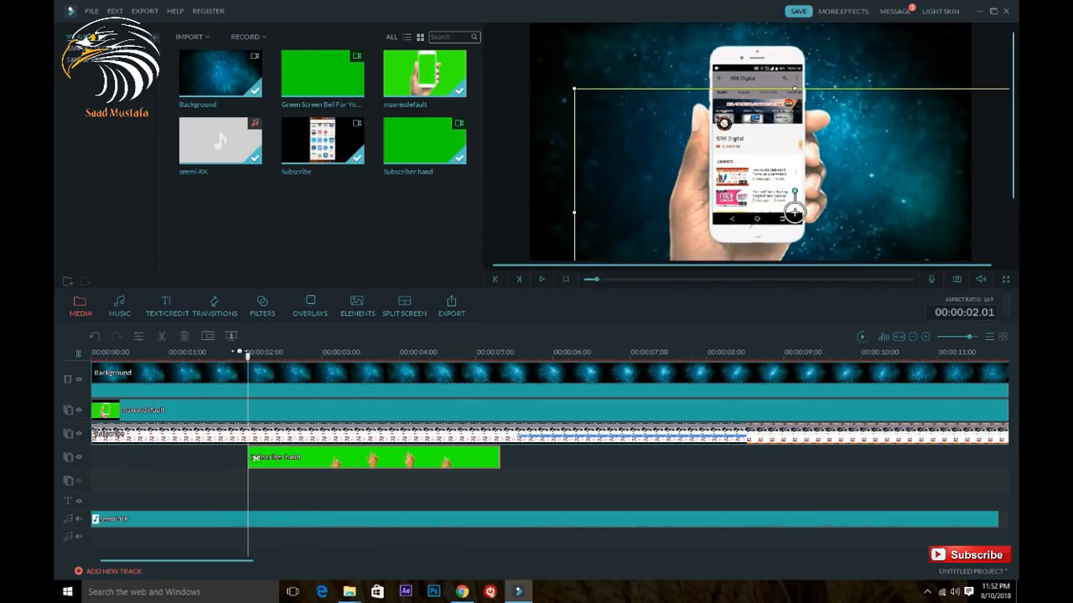
click(540, 280)
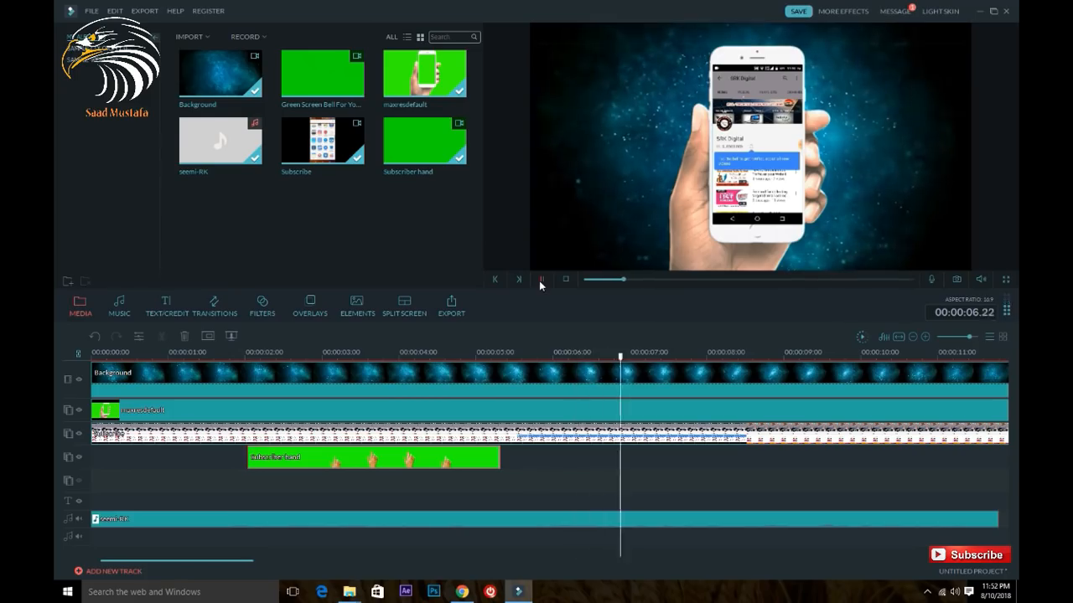
click(541, 279)
click(401, 353)
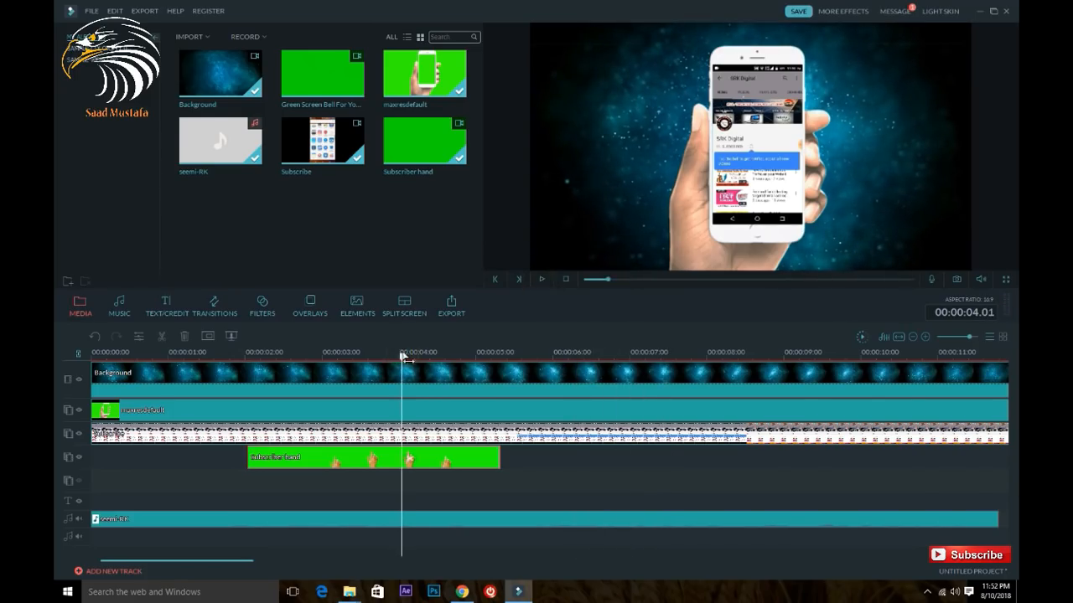
scroll(526, 514, right, 10)
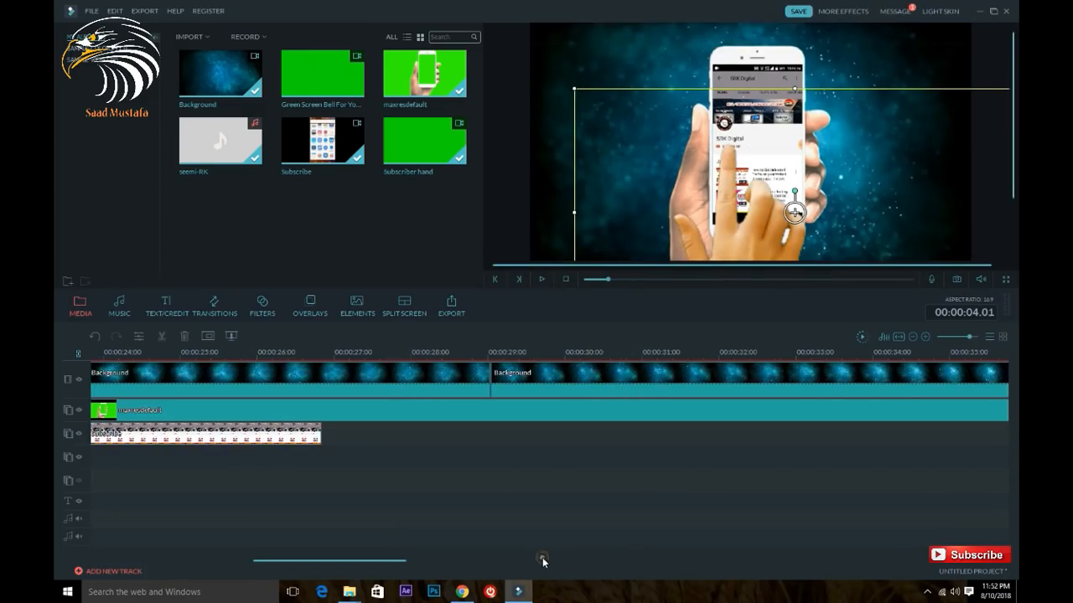
drag(416, 563, 110, 560)
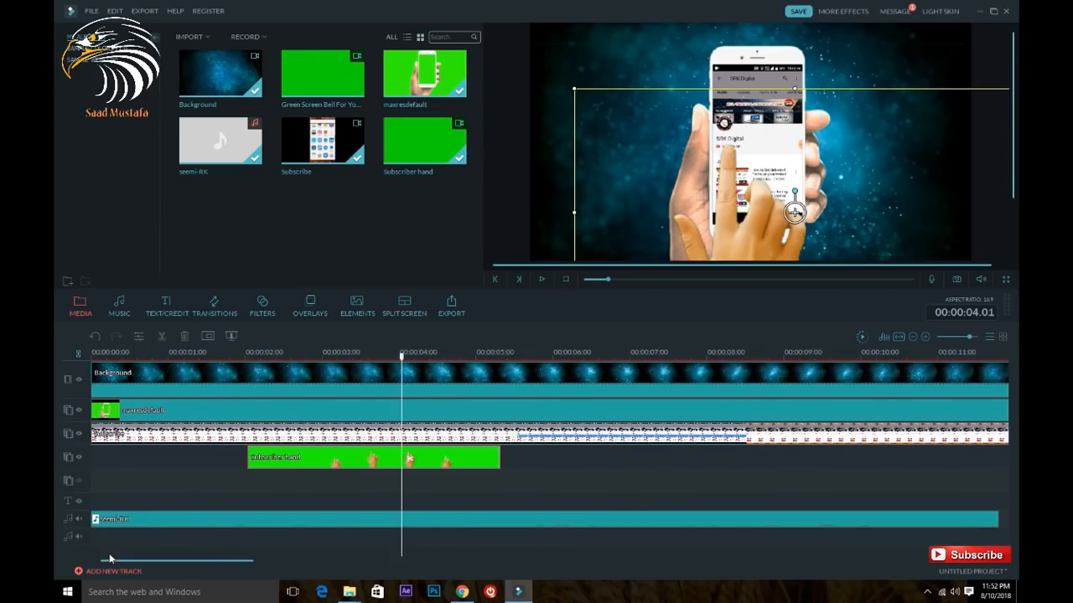
click(266, 543)
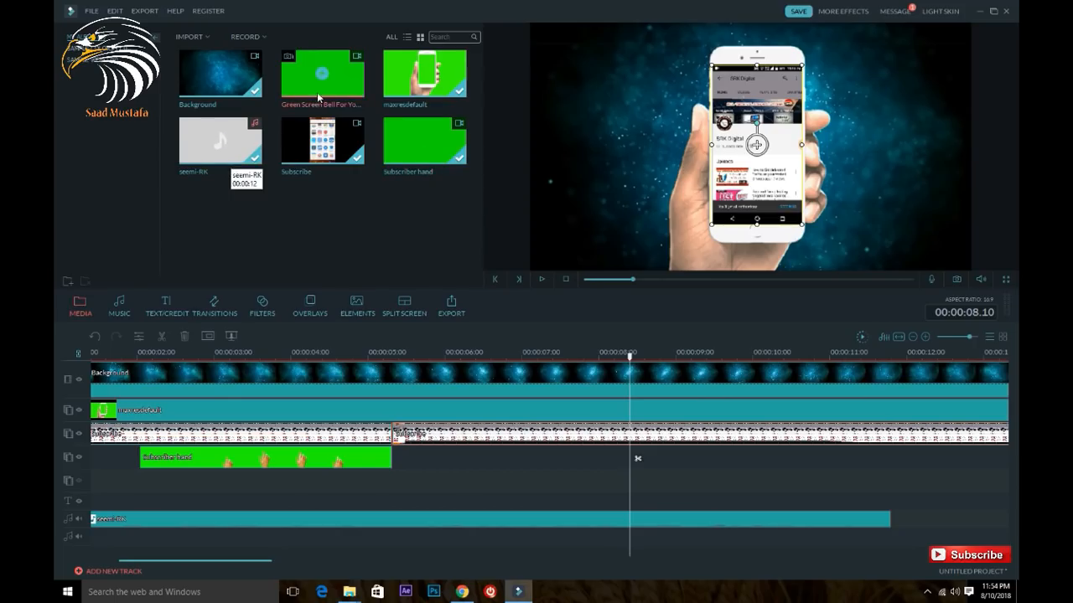
Add the Green Screen Bell clip at 00:00:05.08, directly after the Subscriber hand clip, and move the playhead to 00:00:10.20
drag(343, 87, 398, 458)
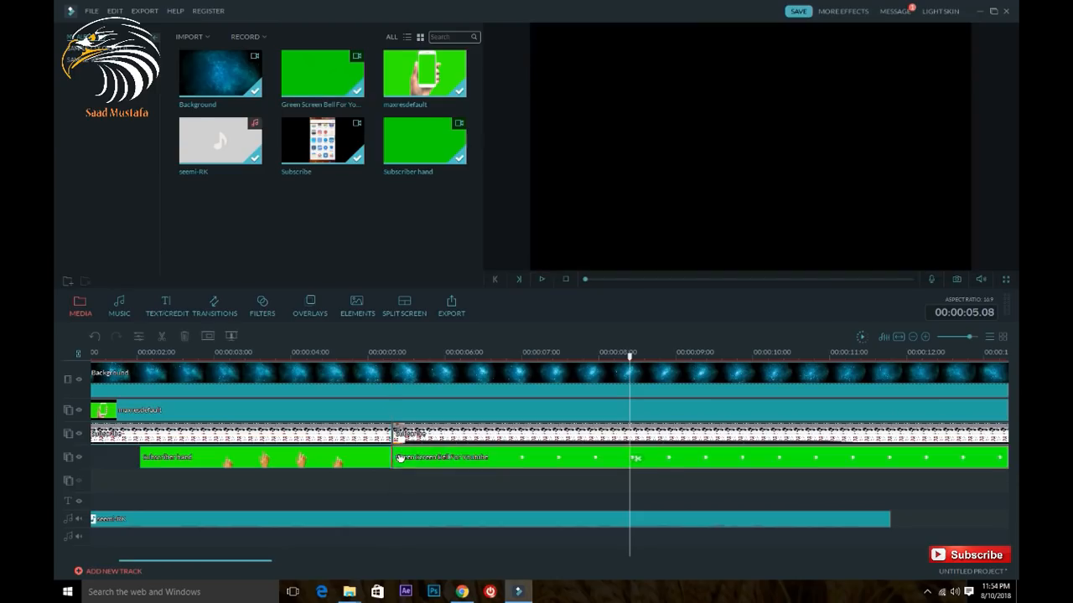
drag(632, 358, 814, 370)
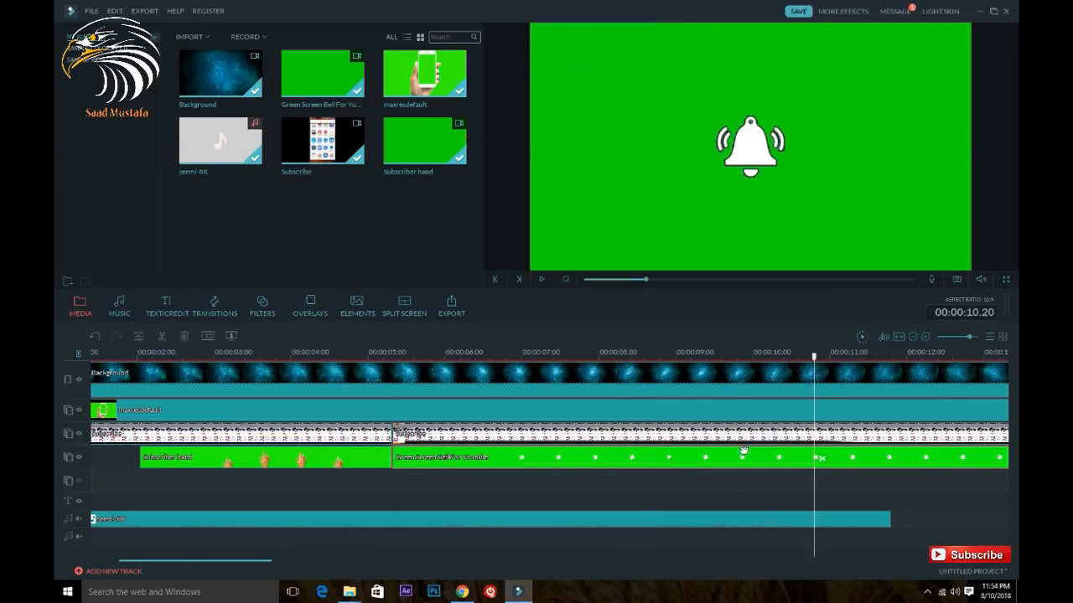
Apply the green-screen chroma key to the Green Screen Bell clip so only the bell remains over the phone
click(743, 459)
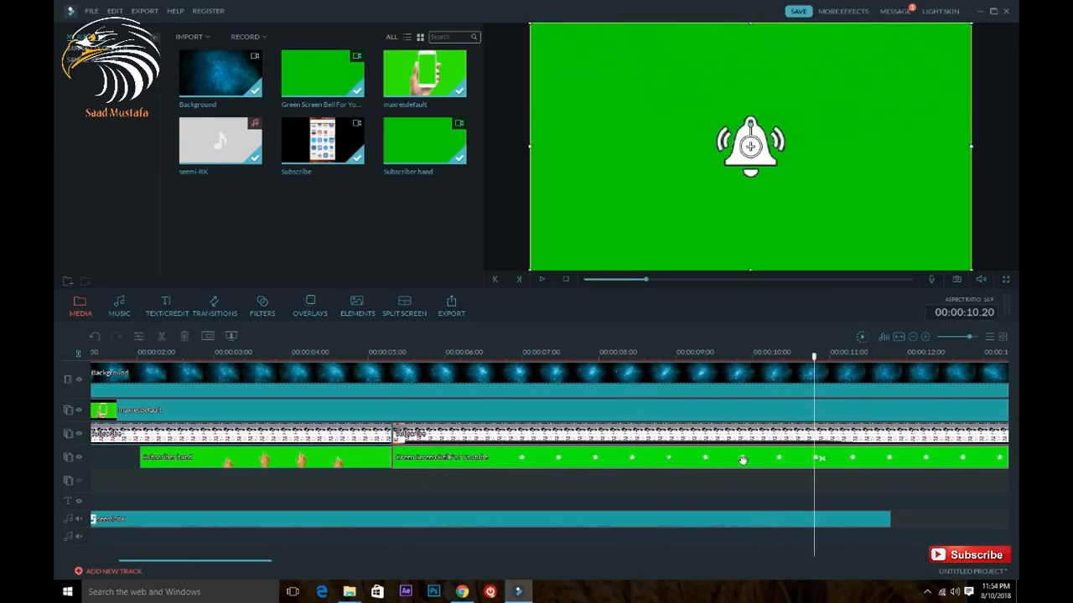
right_click(655, 460)
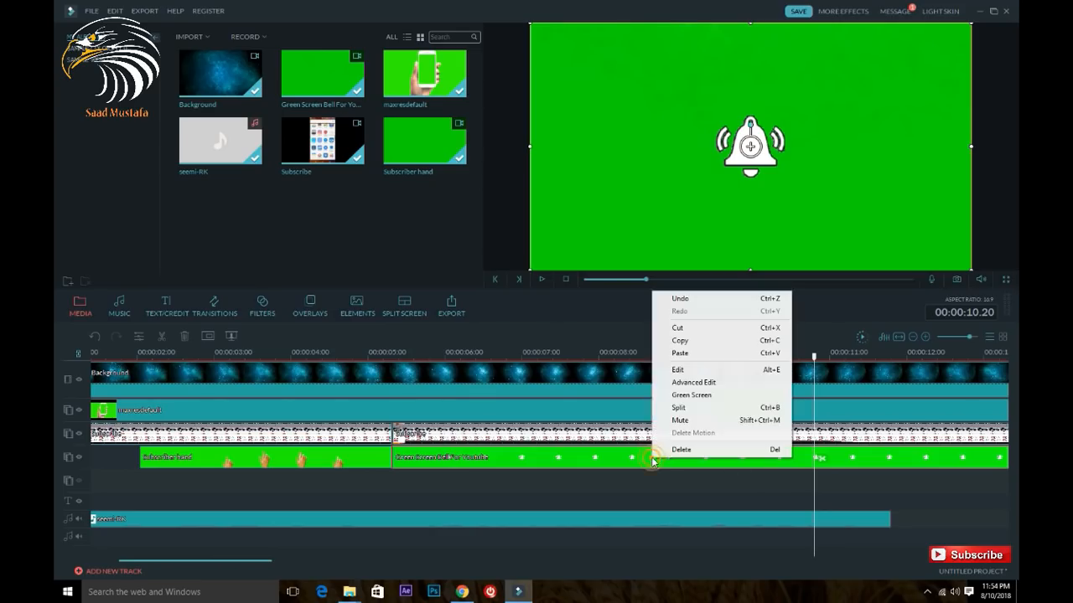
click(687, 395)
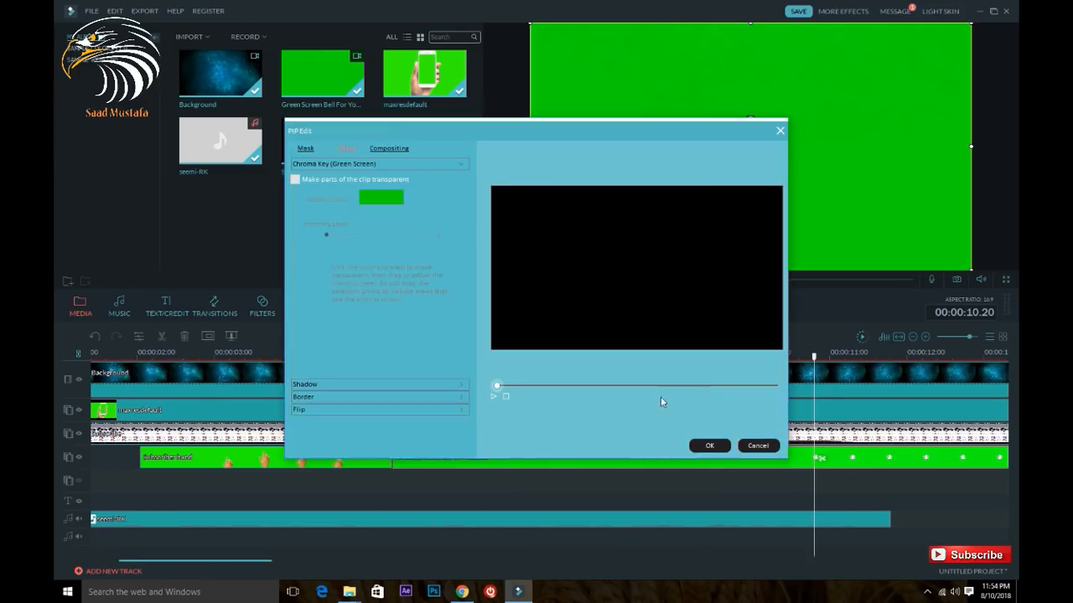
click(295, 180)
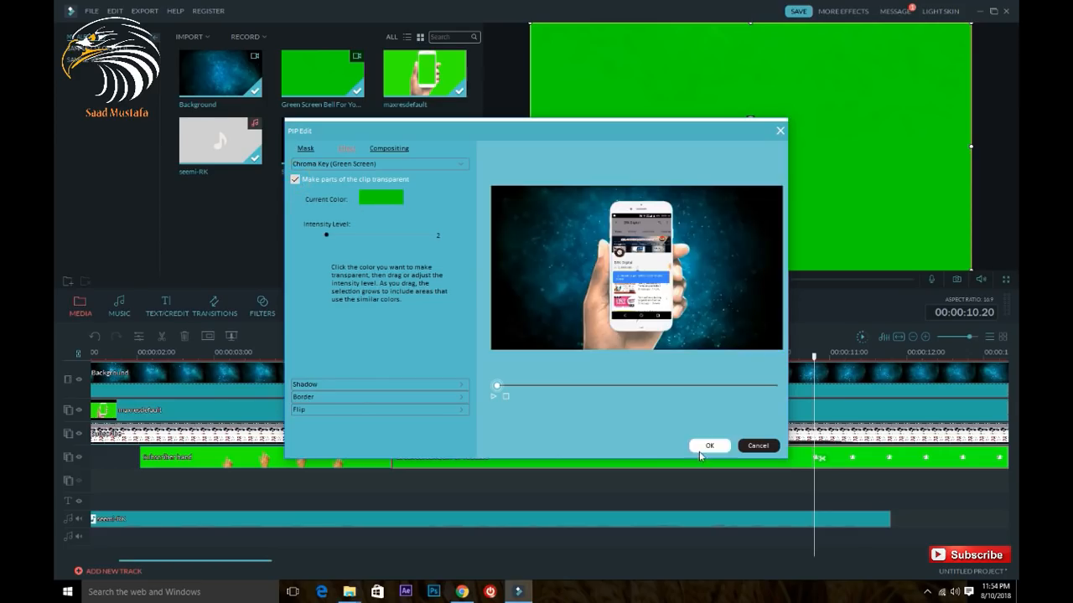
click(709, 446)
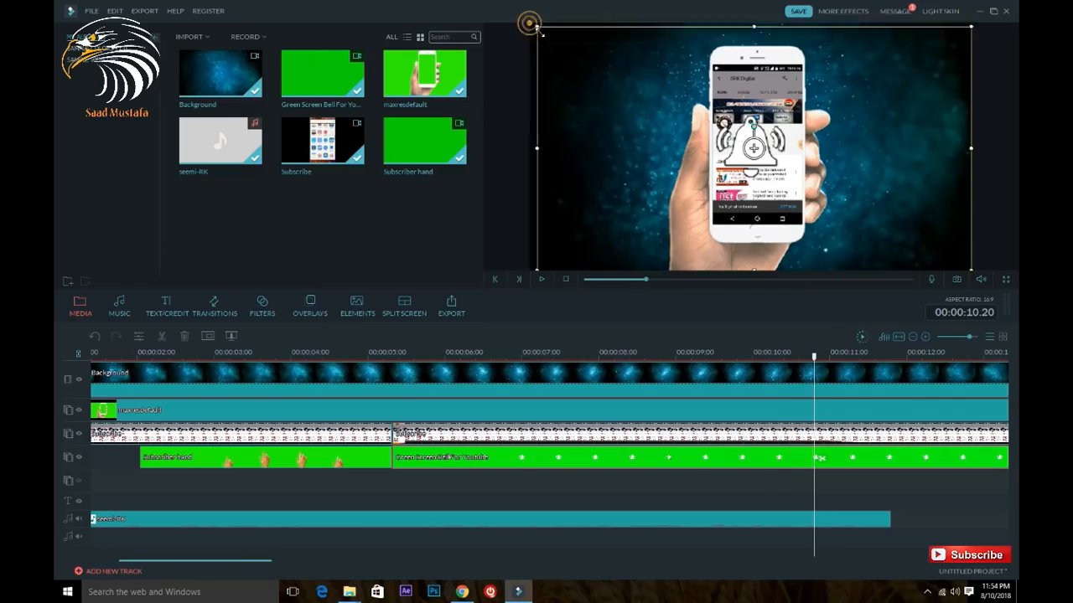
Shrink the bell overlay, place it beside the phone on the right side of the frame, and play it back from 00:00:10.20
drag(528, 22, 813, 181)
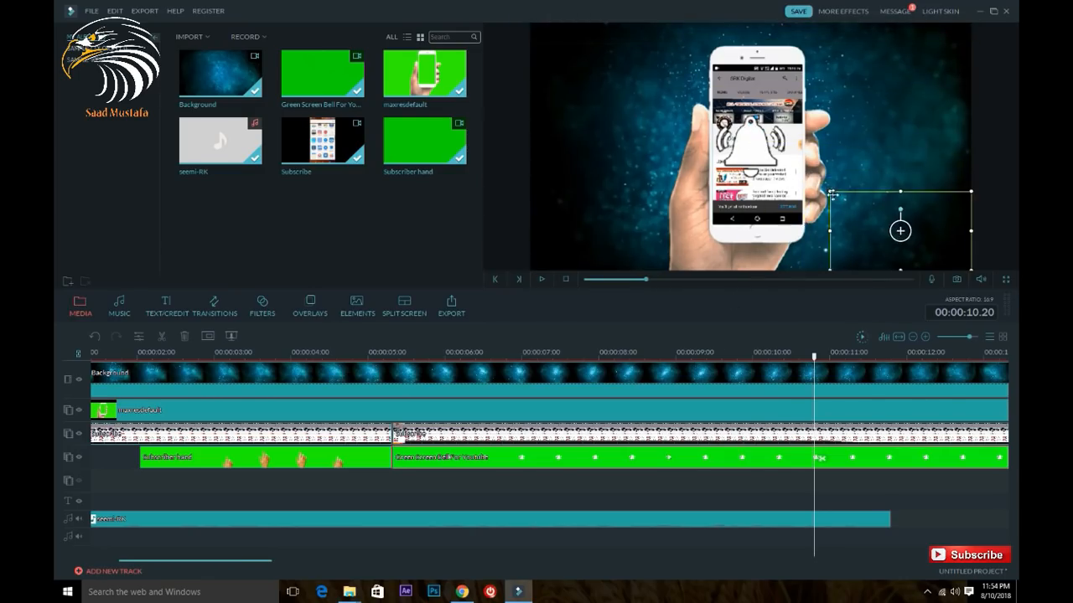
drag(869, 237, 826, 151)
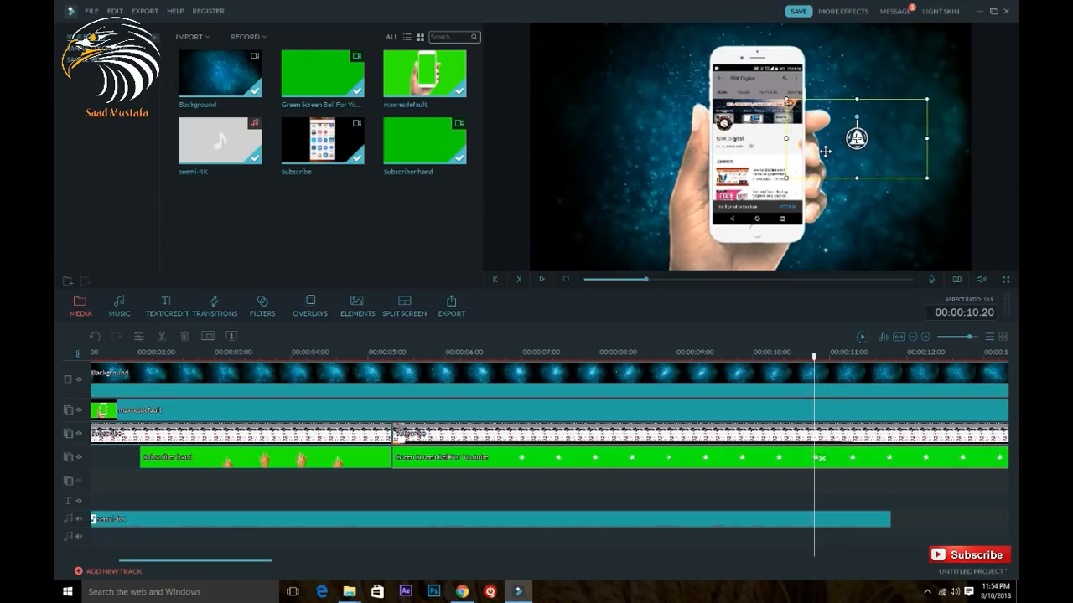
click(542, 281)
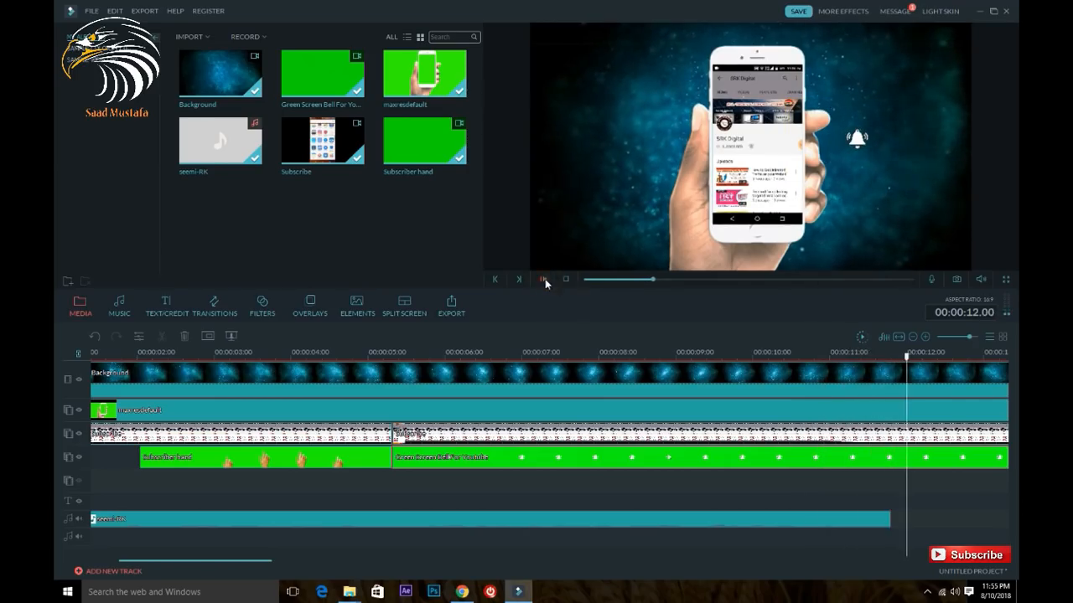
click(542, 281)
Play back the bell section from 00:00:05.08 and check its timing against the phone recording
drag(912, 356, 388, 362)
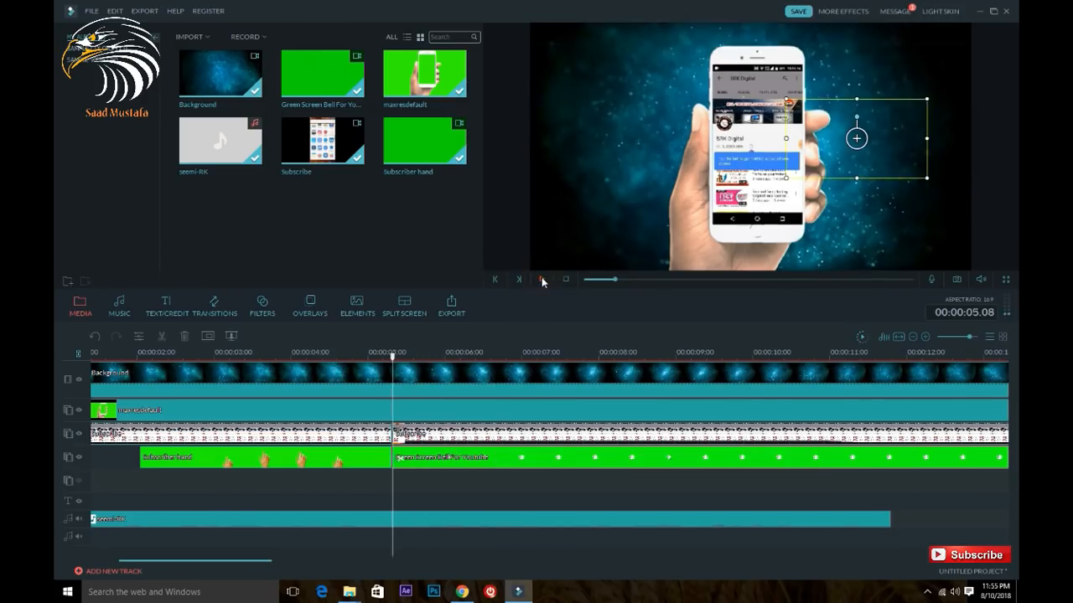
click(542, 281)
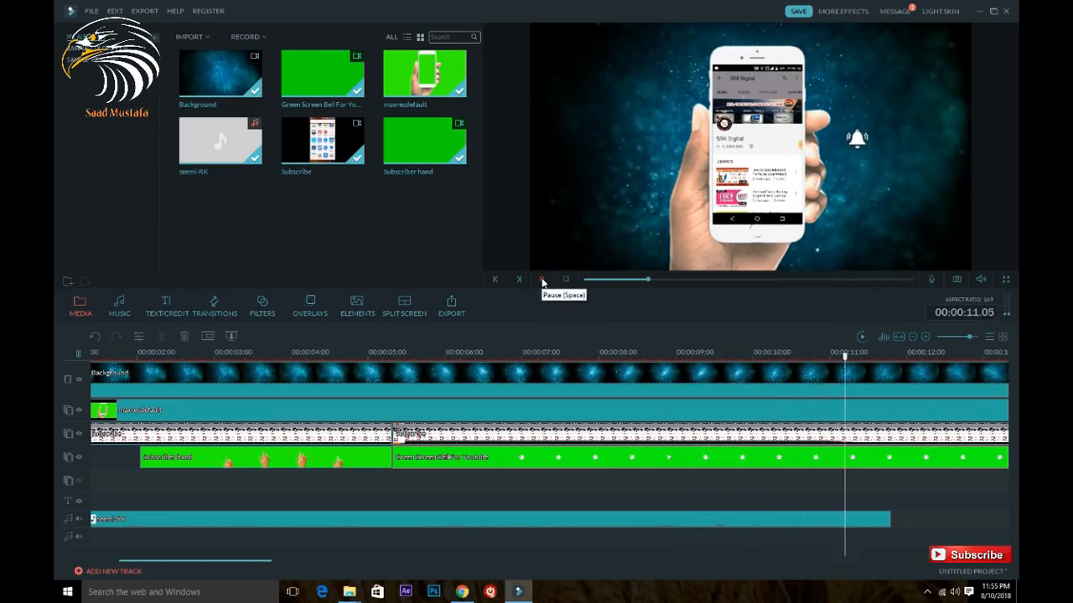
click(542, 279)
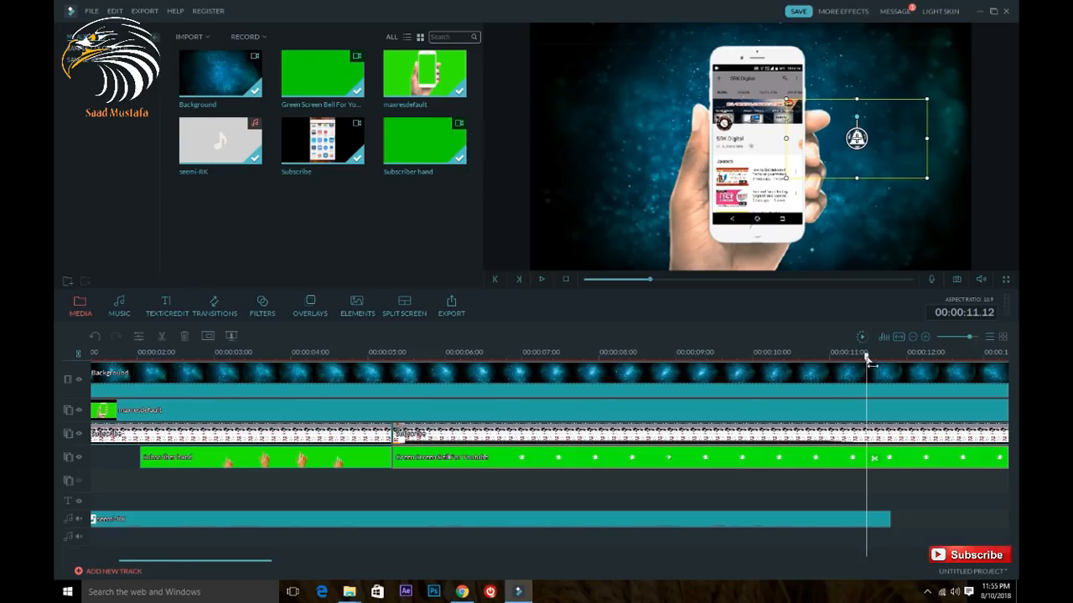
drag(867, 358, 478, 362)
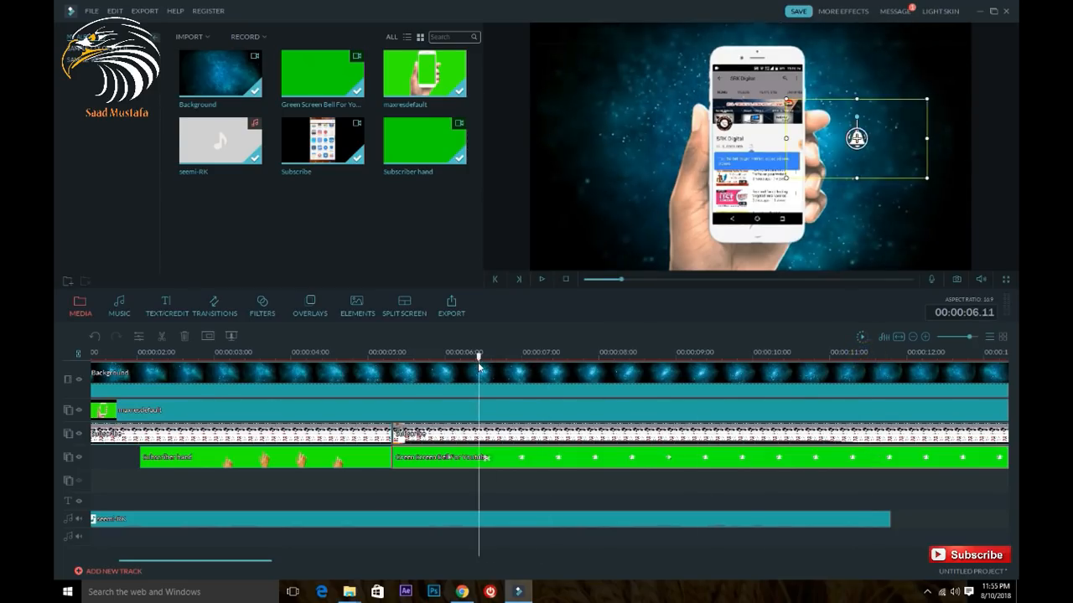
Split the Background, maxresdefault, Subscribe and Green Screen Bell clips at about 00:00:11.20, where the music ends
drag(482, 361, 894, 394)
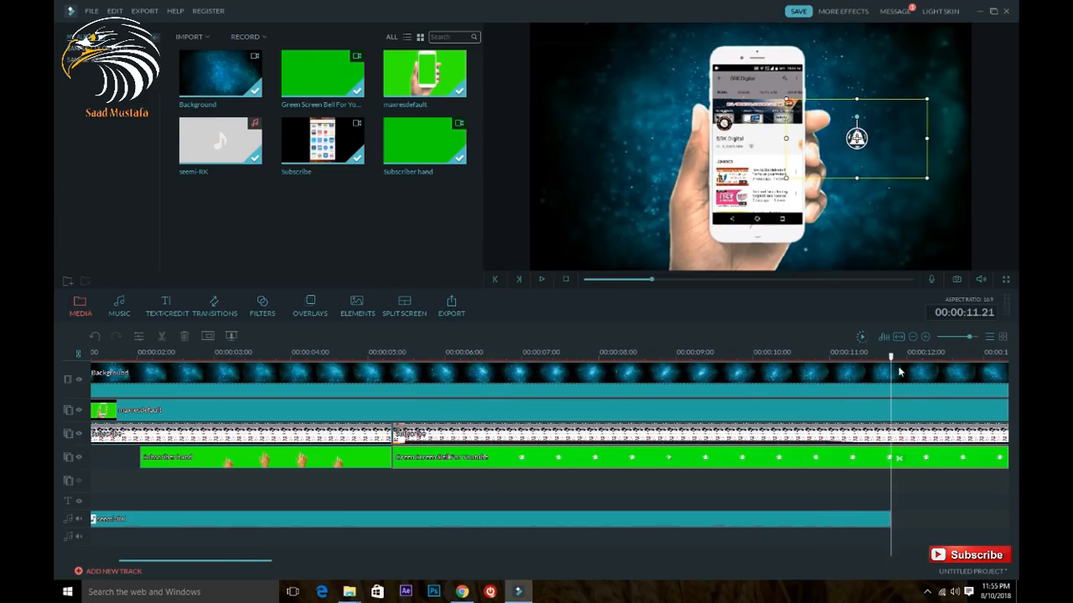
click(902, 385)
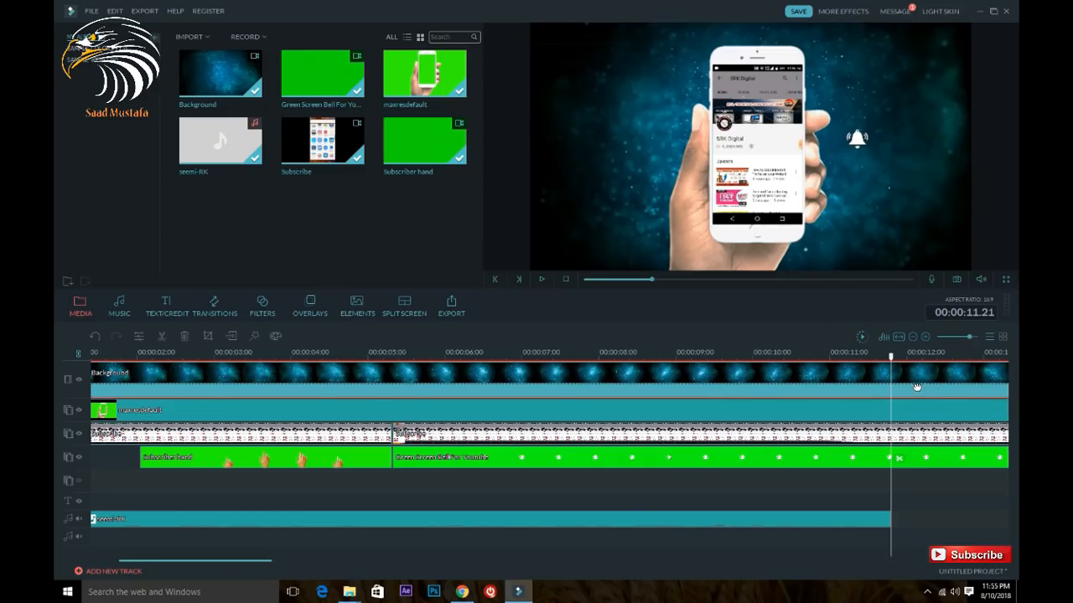
click(898, 459)
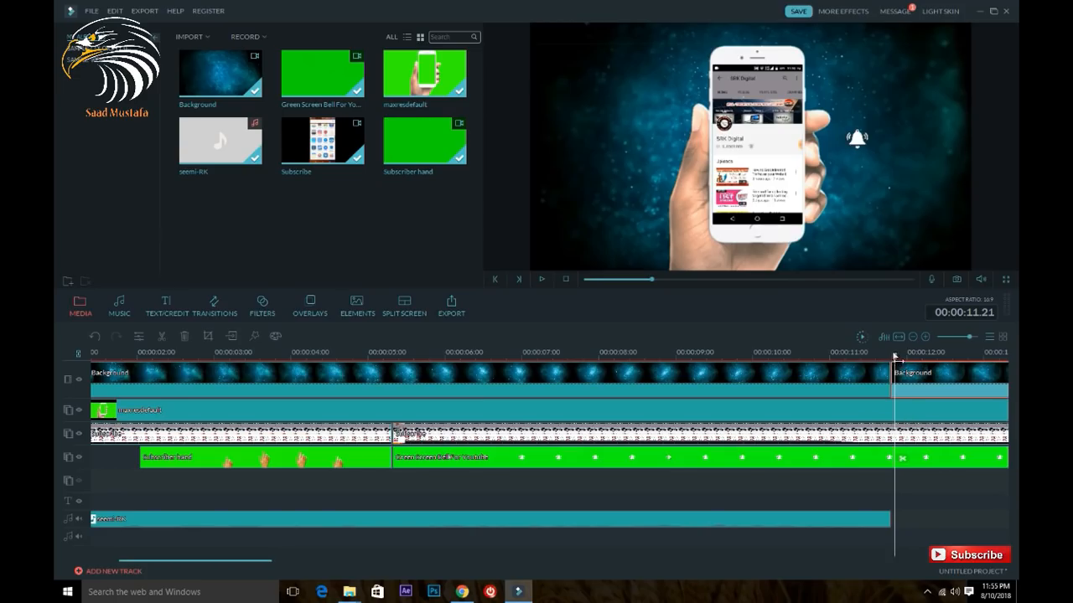
drag(894, 356, 891, 356)
click(912, 414)
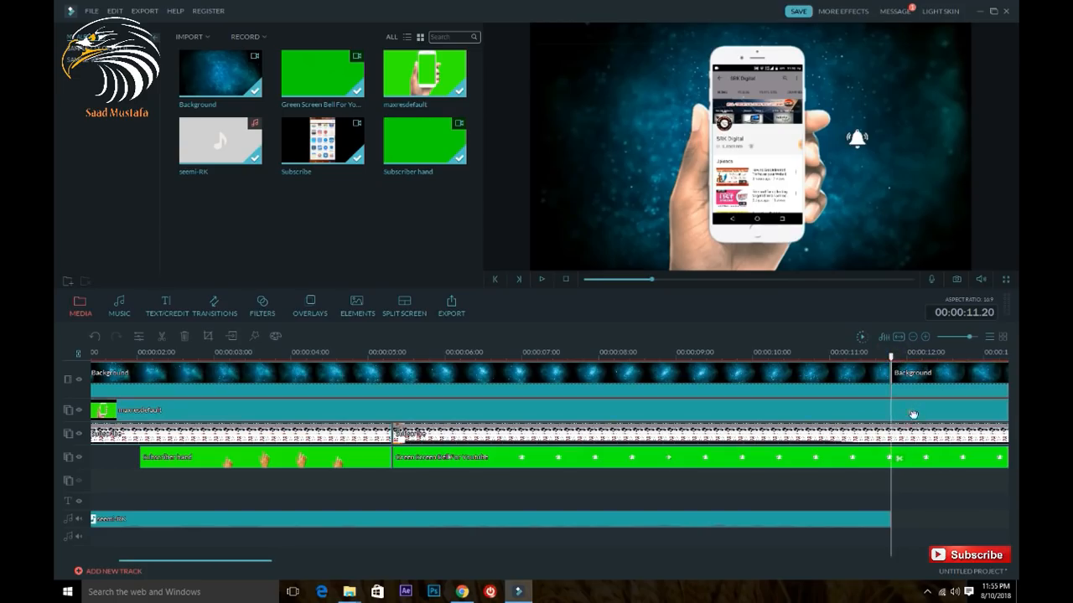
click(898, 458)
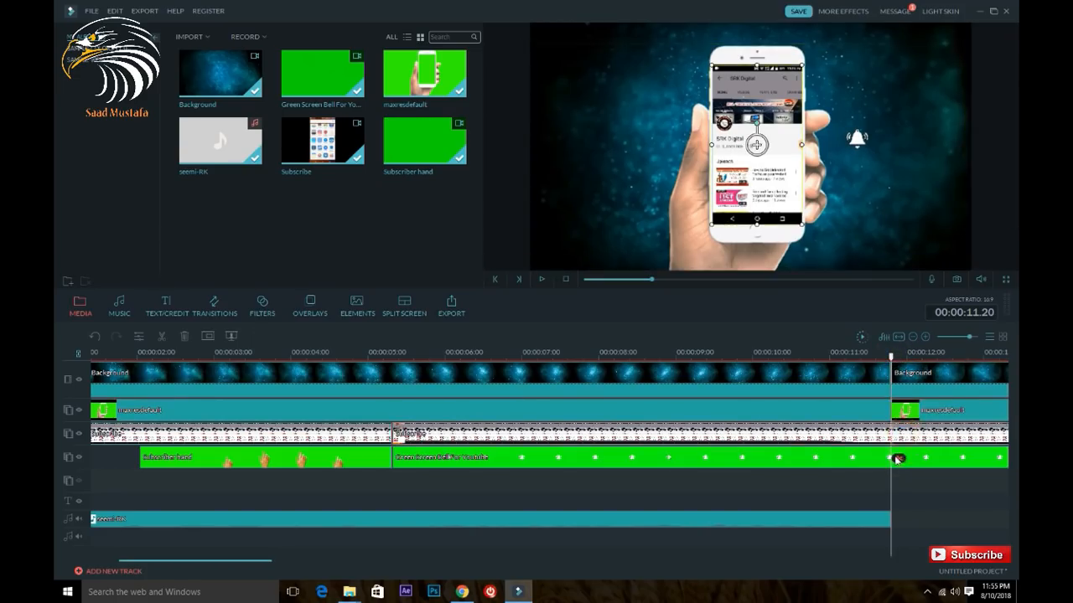
click(897, 458)
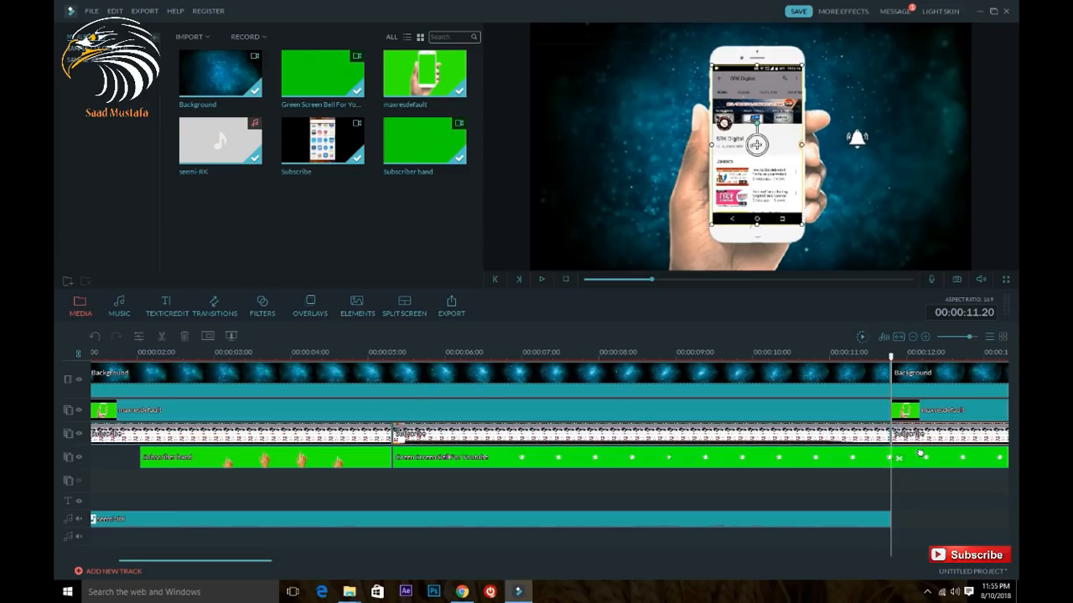
click(921, 456)
click(898, 459)
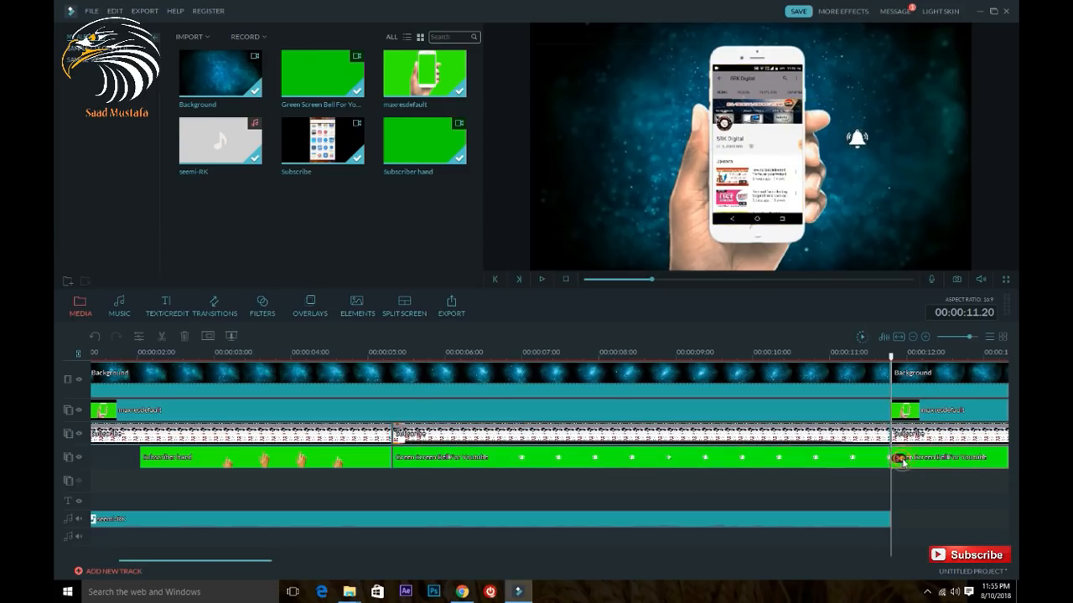
Delete the leftover pieces of all four split clips after 00:00:11.20, including the Background remainder
drag(962, 496, 938, 363)
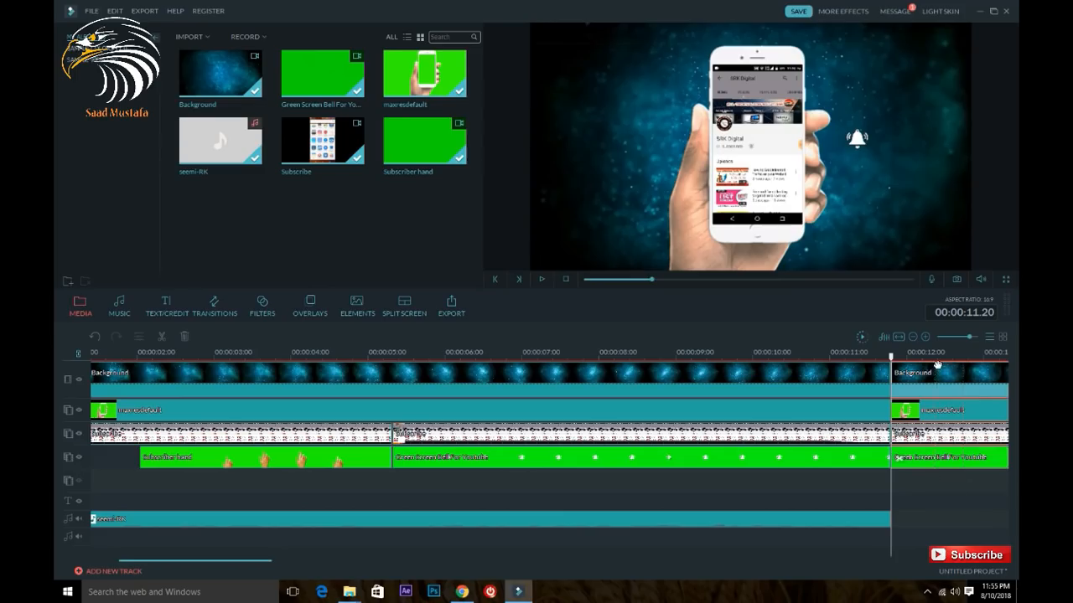
right_click(940, 382)
click(909, 488)
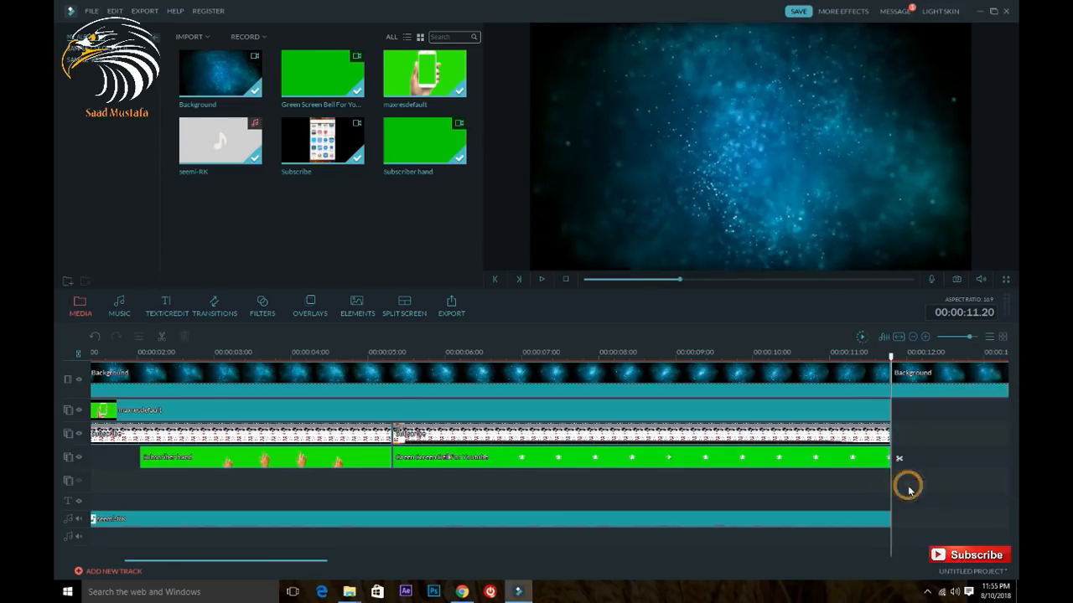
click(940, 382)
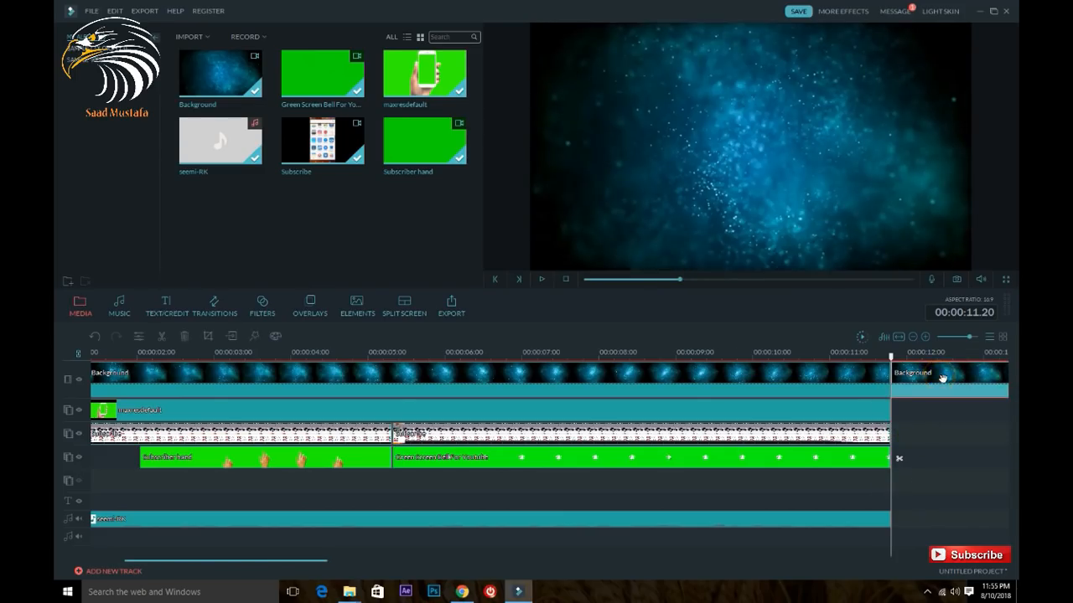
right_click(938, 376)
click(908, 559)
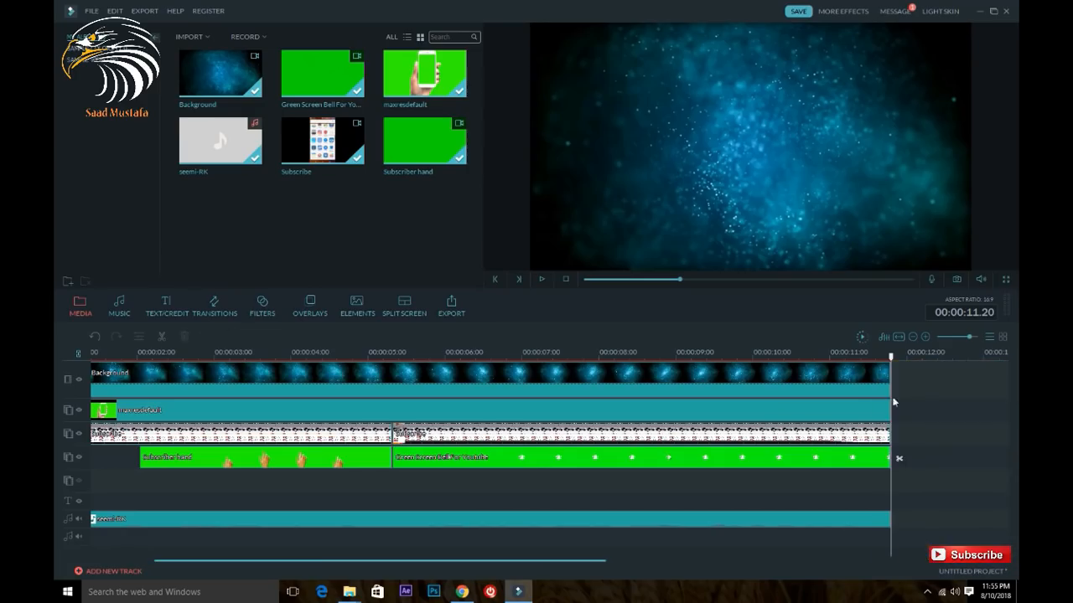
Render the timeline preview and play back the whole composite from 00:00:01.04
drag(891, 359, 88, 364)
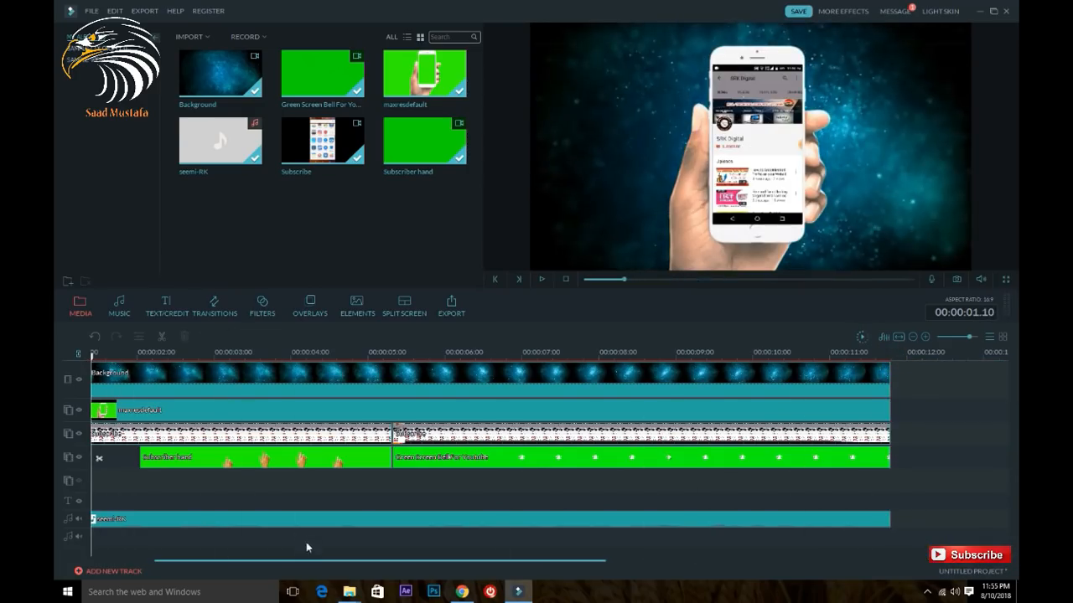
drag(311, 558, 227, 557)
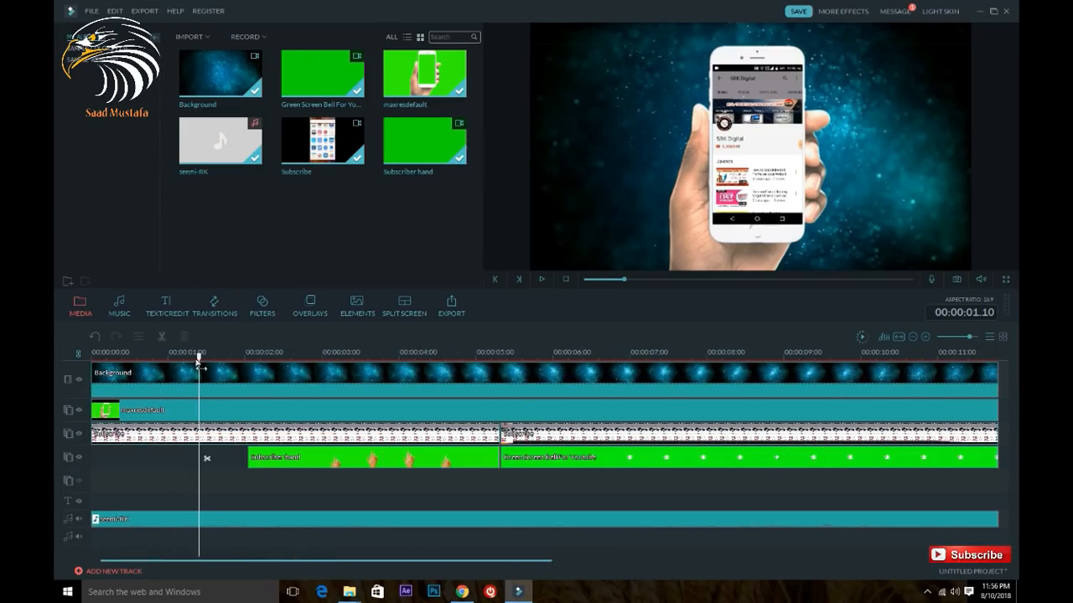
drag(198, 360, 90, 355)
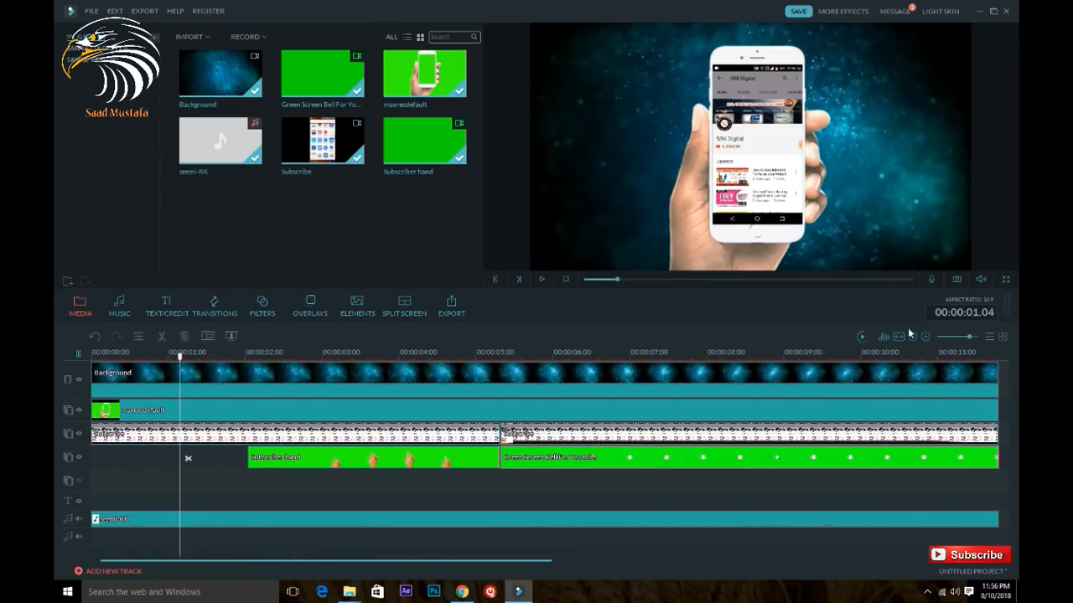
click(862, 338)
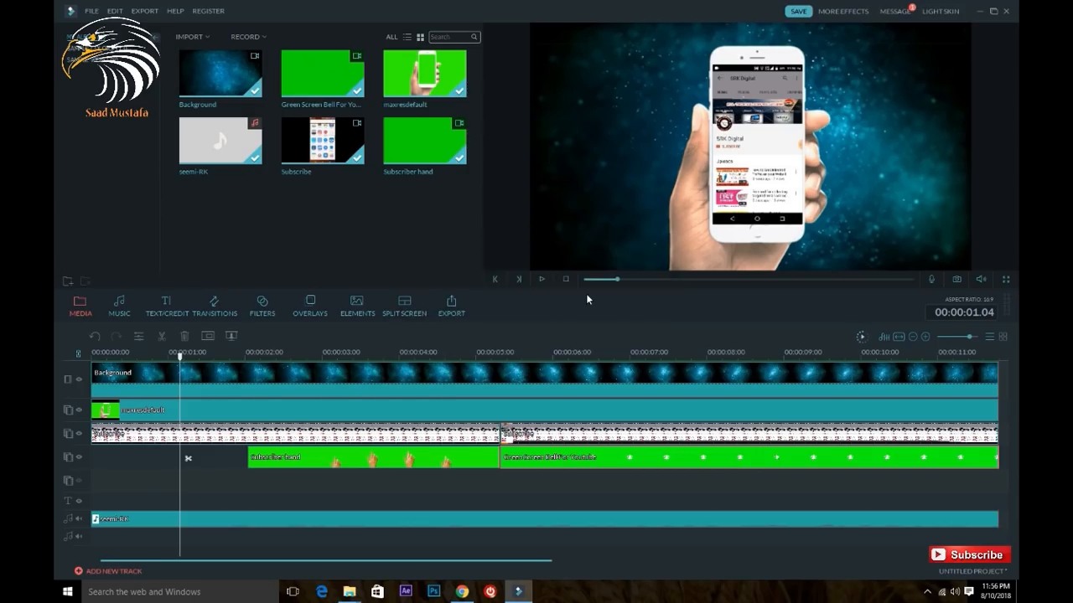
click(542, 281)
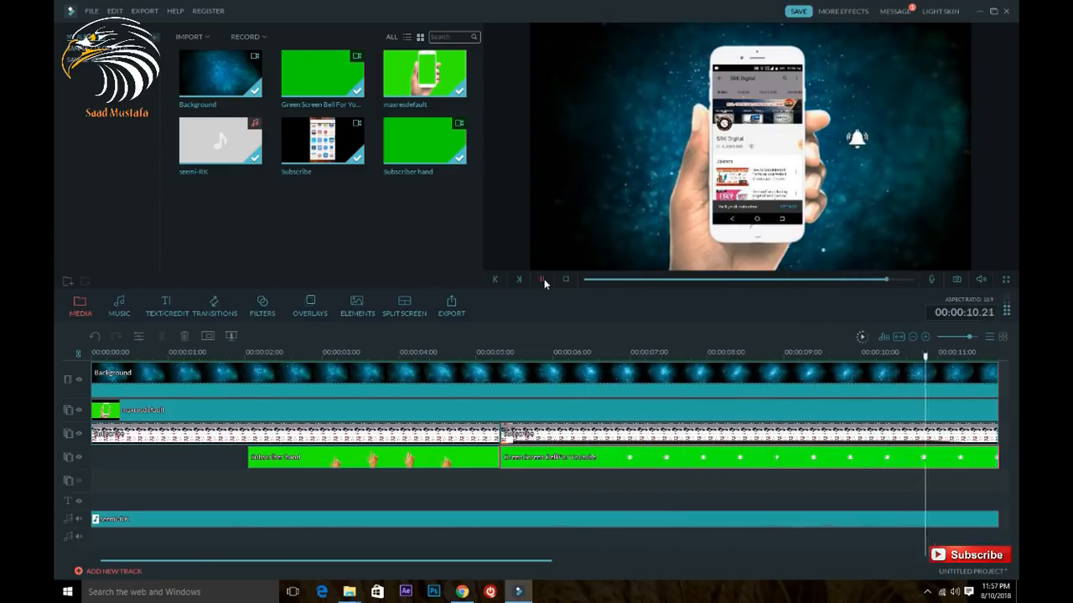
Apply the plain rectangle mask to the Subscriber hand clip and slightly reduce the mask's width
click(374, 458)
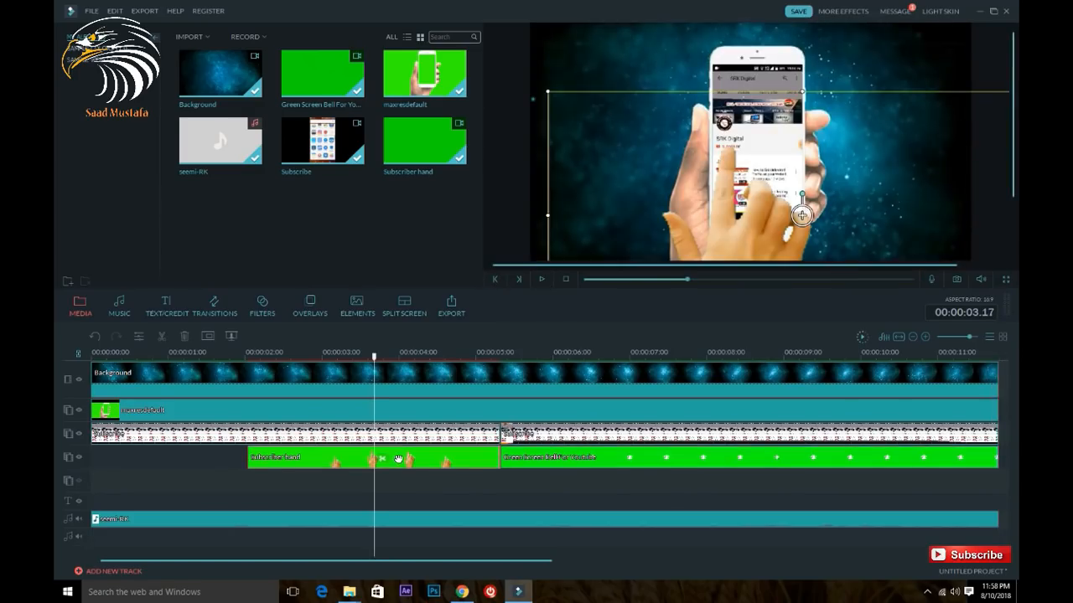
right_click(396, 460)
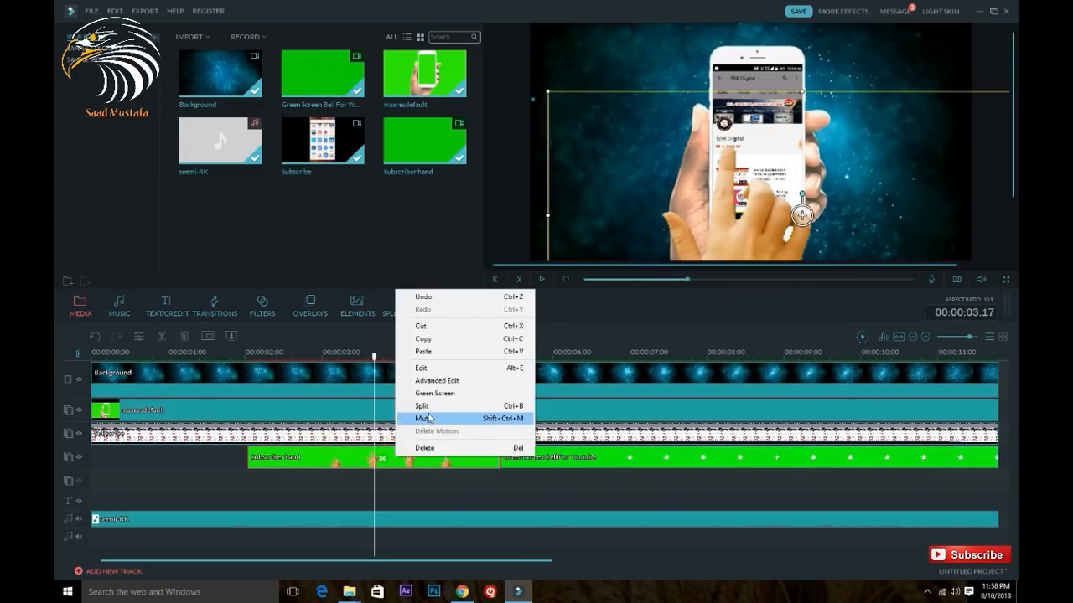
click(436, 381)
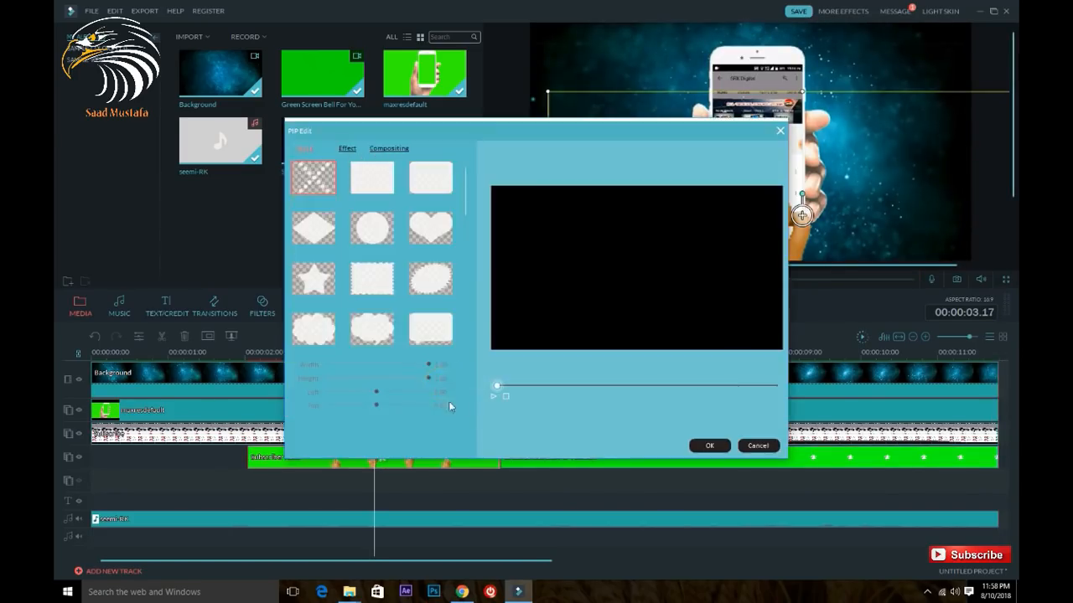
drag(473, 193, 470, 177)
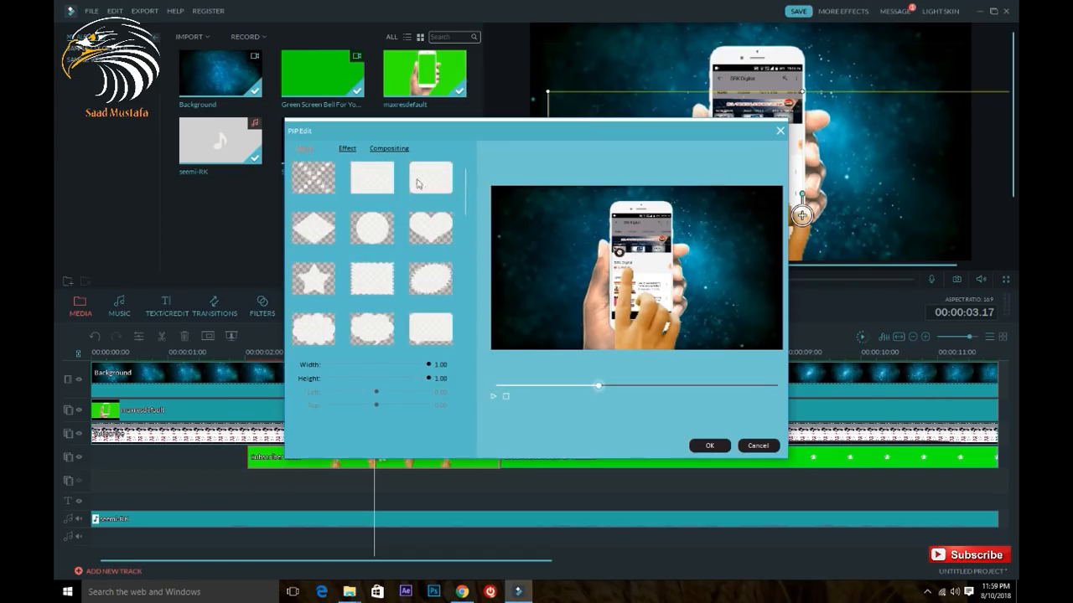
click(324, 185)
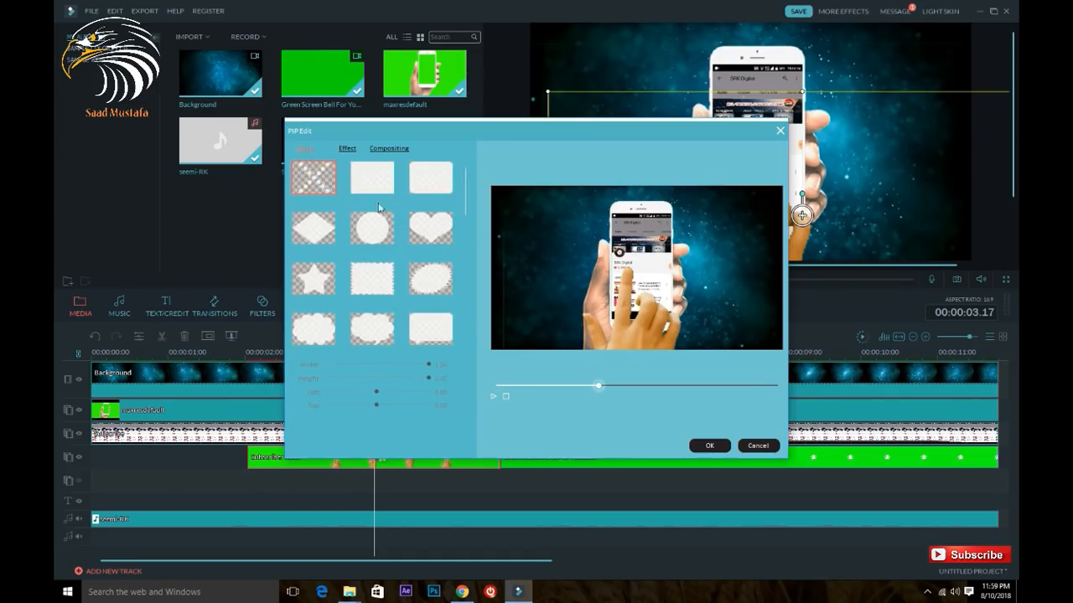
click(386, 186)
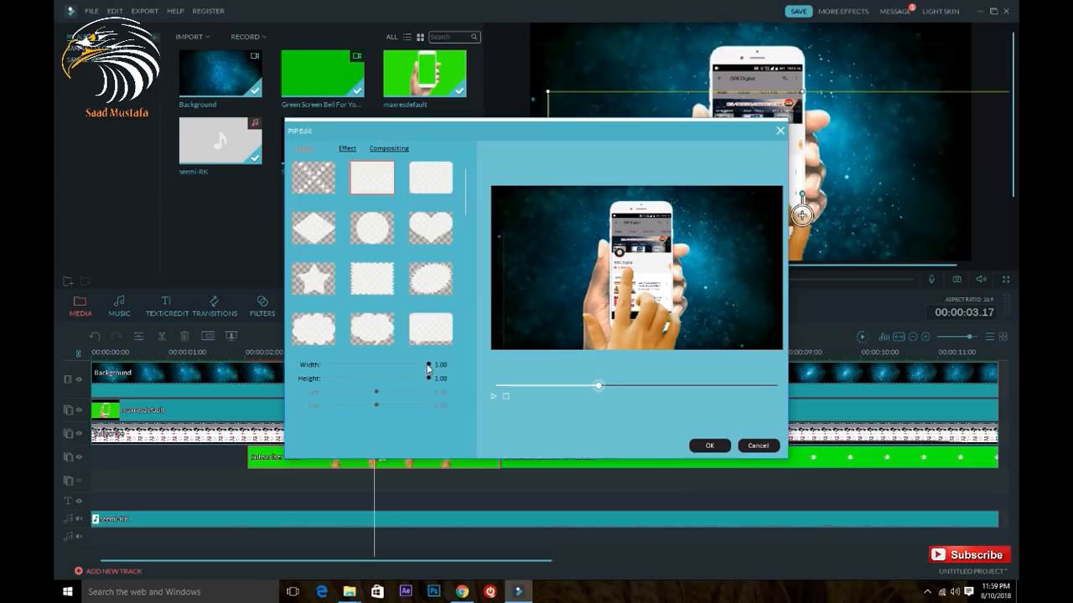
mouse_move(428, 368)
mouse_down()
mouse_move(414, 366)
mouse_move(437, 365)
mouse_move(415, 363)
mouse_up()
click(709, 445)
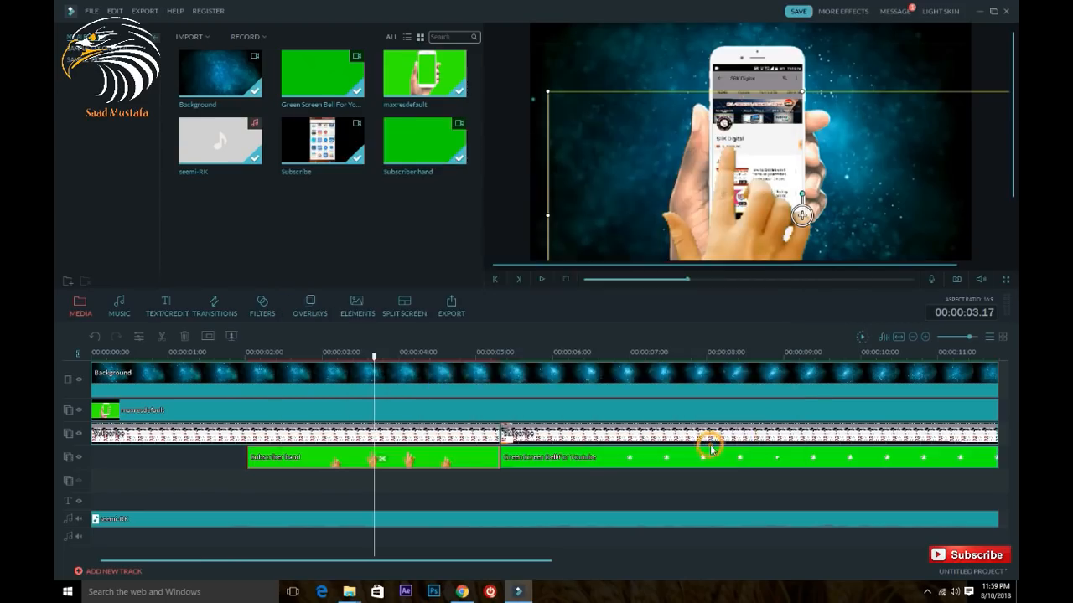
Scrub through the Subscriber hand clip back to about 00:00:02.21 to check the masked hand's movement
click(443, 482)
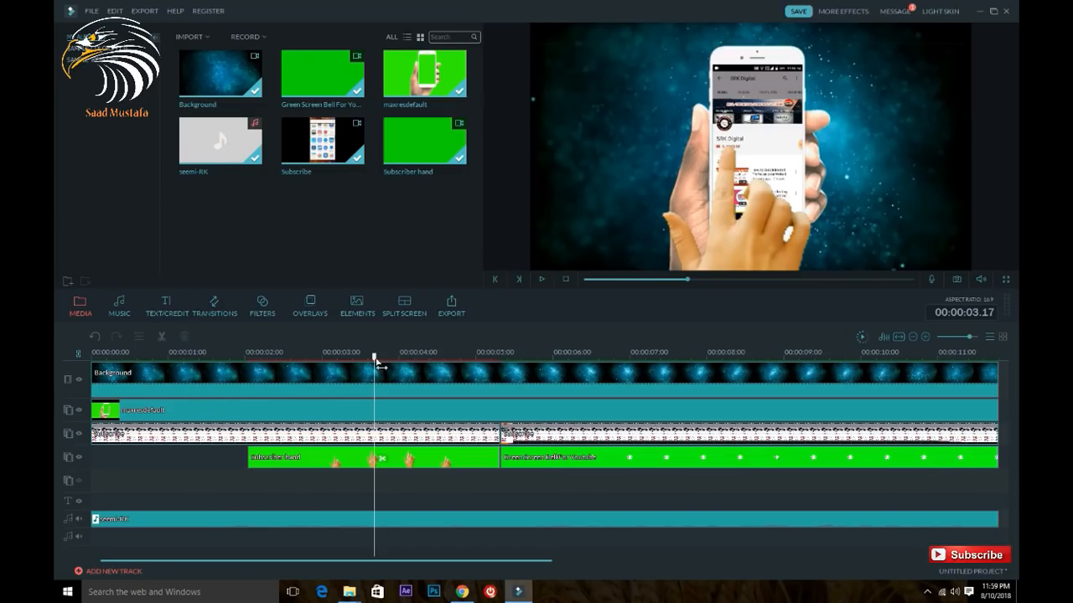
drag(377, 363, 281, 358)
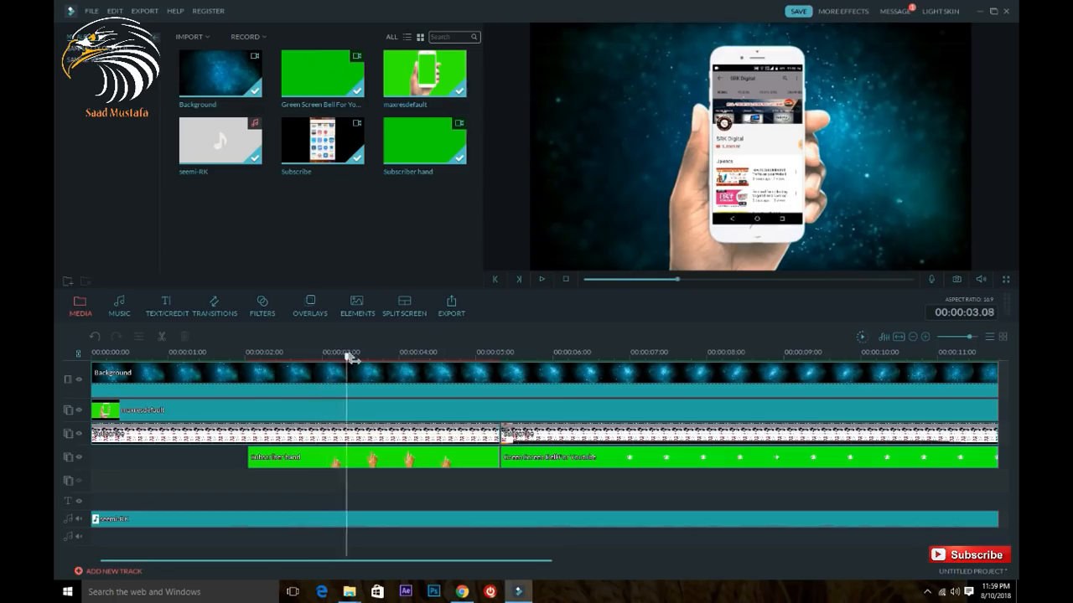
drag(369, 358, 311, 364)
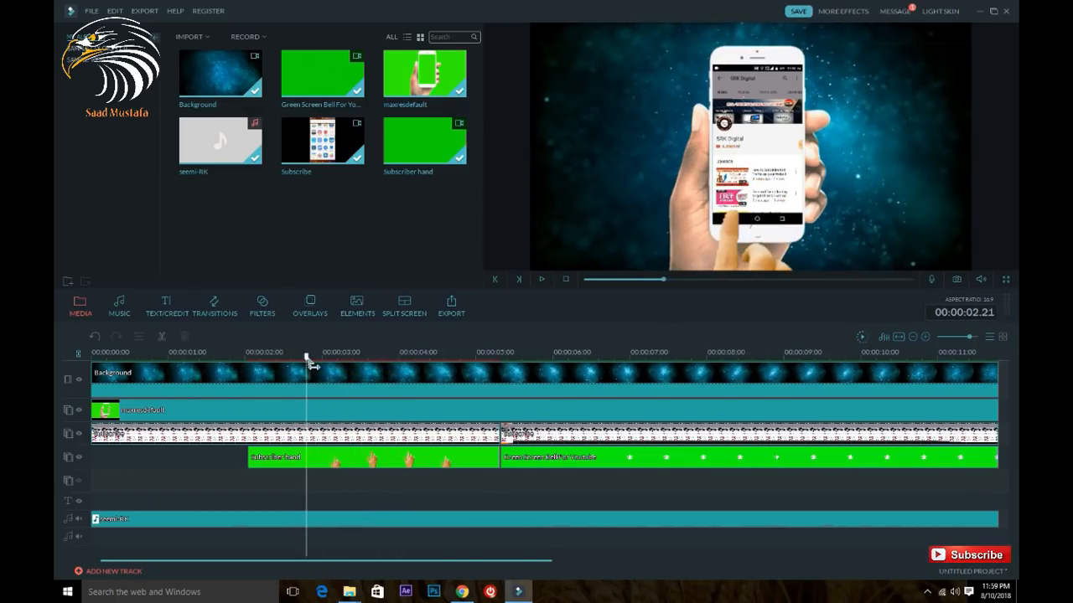